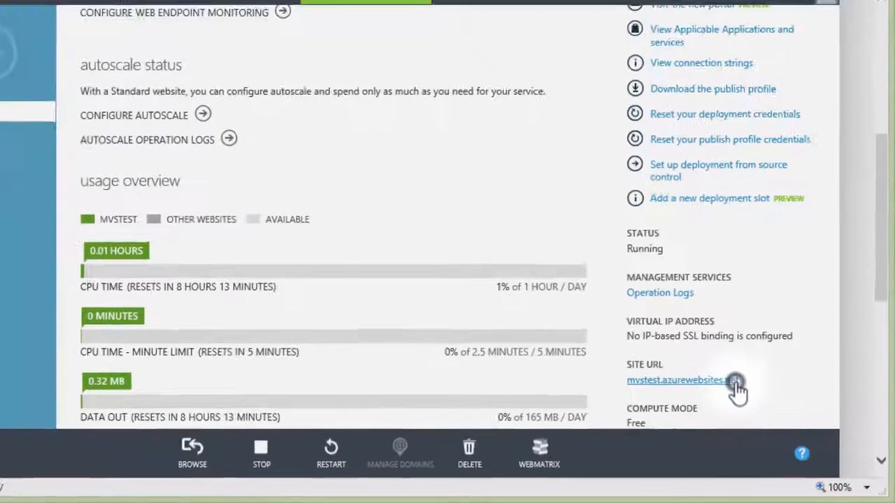
{"action": "left_click", "coordinate": [673, 333]}
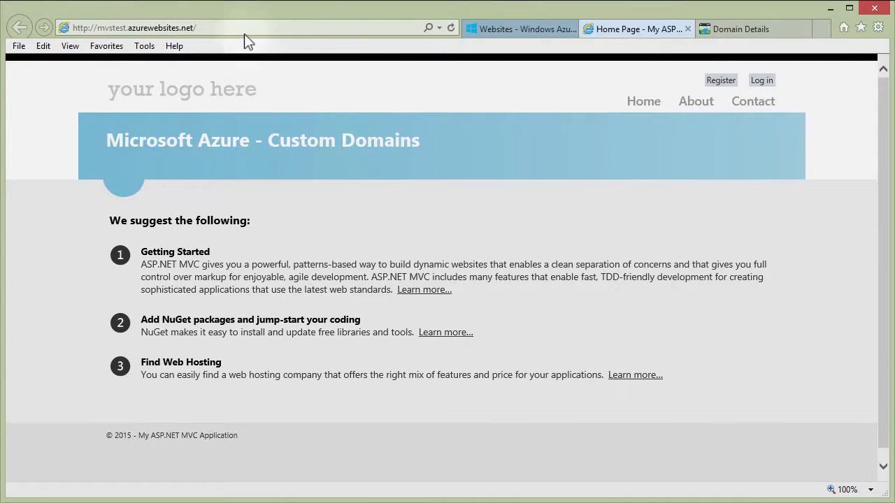
{"action": "left_click", "coordinate": [218, 27]}
{"action": "left_click", "coordinate": [221, 27]}
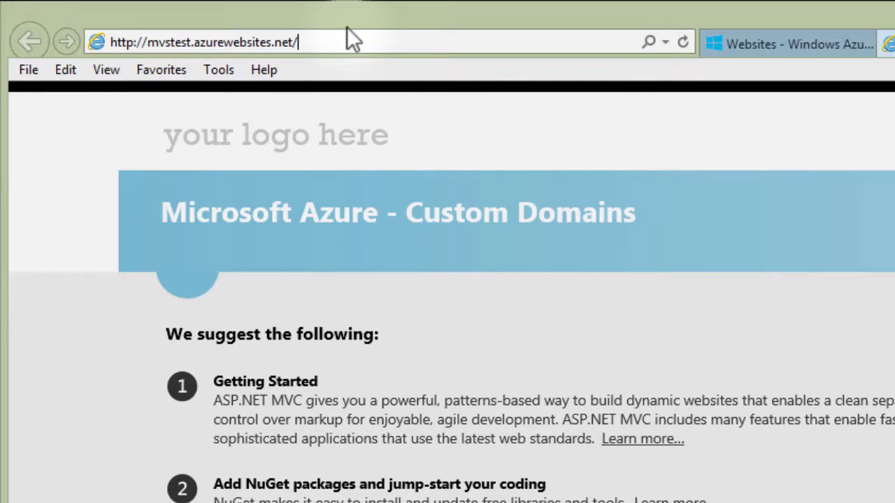
{"action": "key", "text": "Home"}
{"action": "key", "text": "Right"}
{"action": "type", "text": "s"}
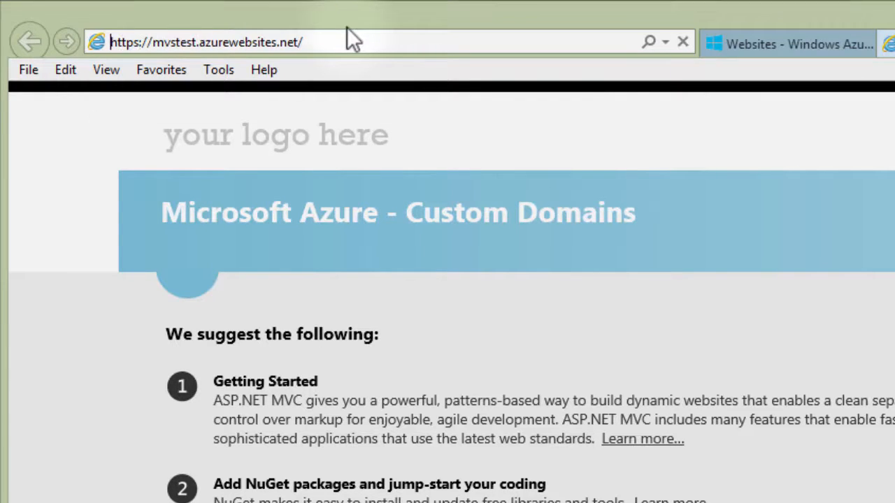
{"action": "key", "text": "Return"}
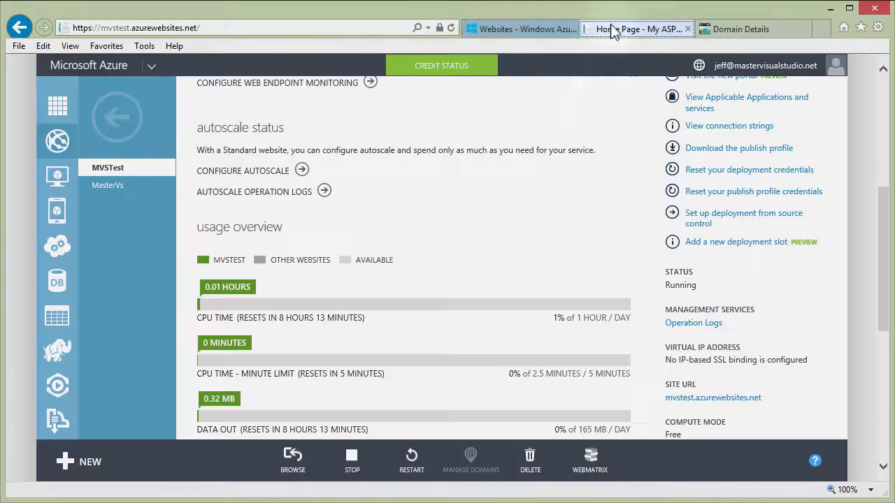
{"action": "middle_click", "coordinate": [610, 27]}
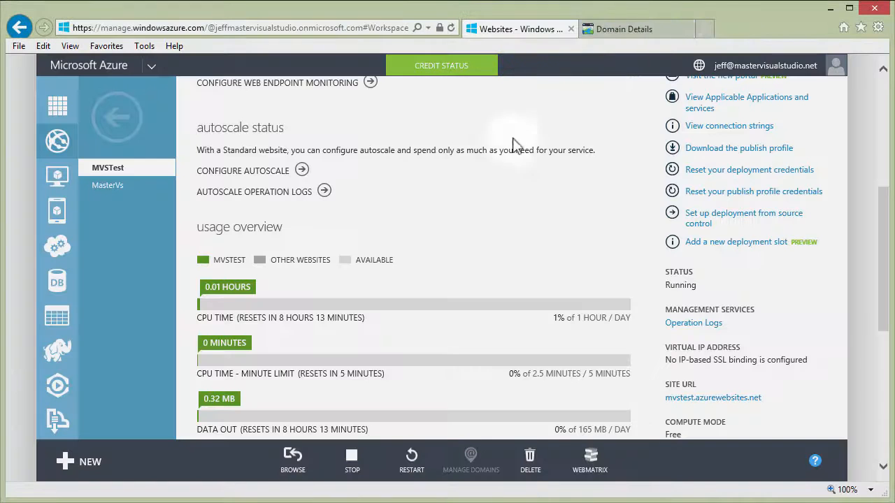
- Change the mvstest web hosting plan mode to Shared, save it, and accept the scale mode change
{"action": "scroll", "coordinate": [458, 156], "scroll_direction": "up", "scroll_amount": 5}
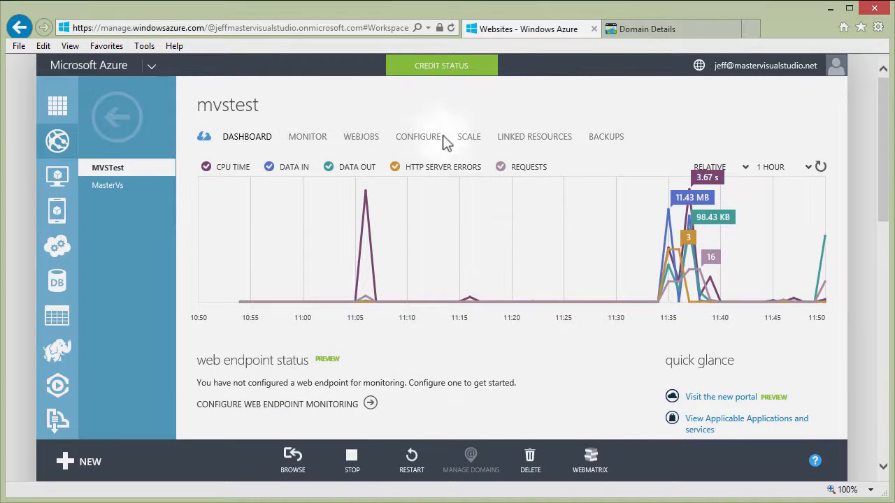
{"action": "left_click", "coordinate": [476, 140]}
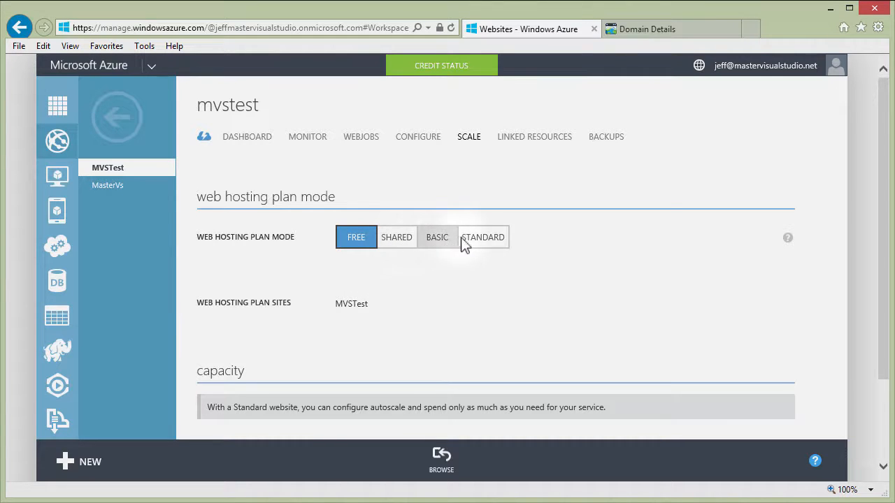
{"action": "left_click", "coordinate": [397, 238]}
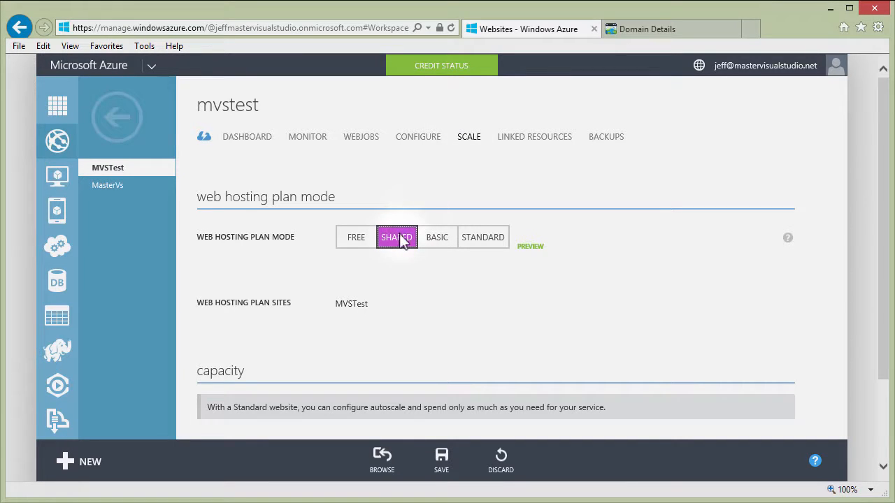
{"action": "left_click", "coordinate": [443, 461]}
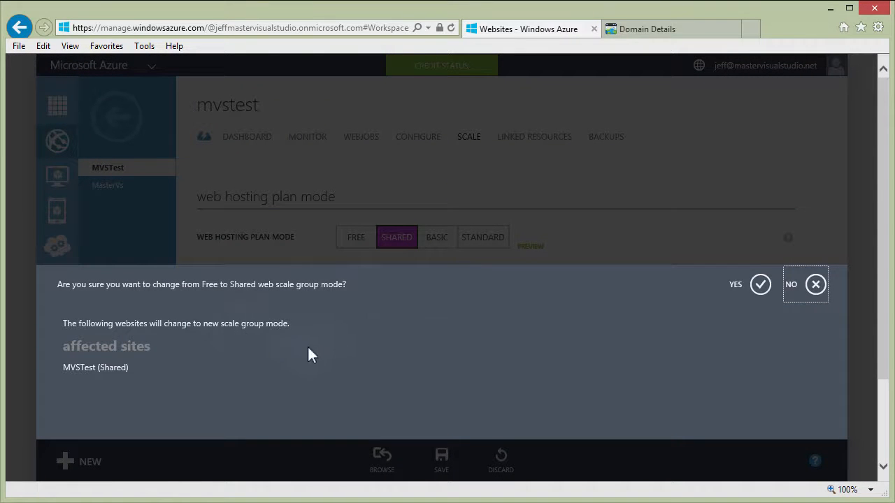
{"action": "left_click", "coordinate": [760, 284]}
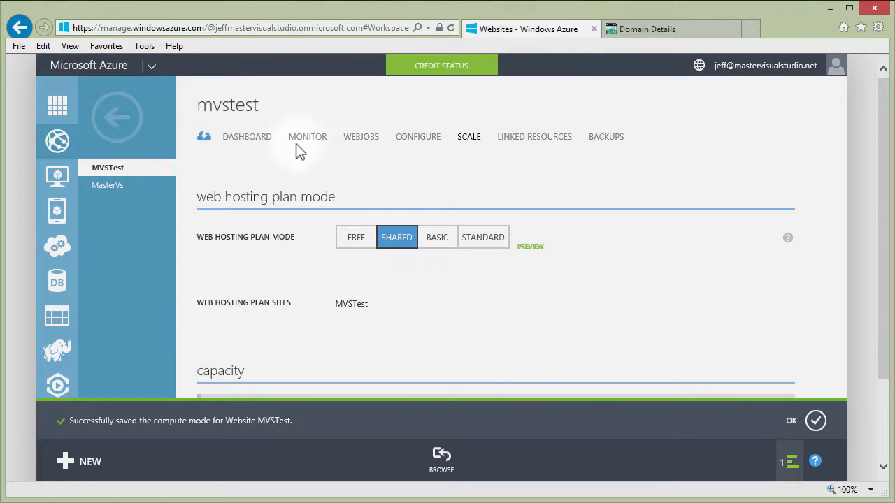
- Open the custom domain management dialog from the domain names section of the mvstest configuration
{"action": "left_click", "coordinate": [256, 139]}
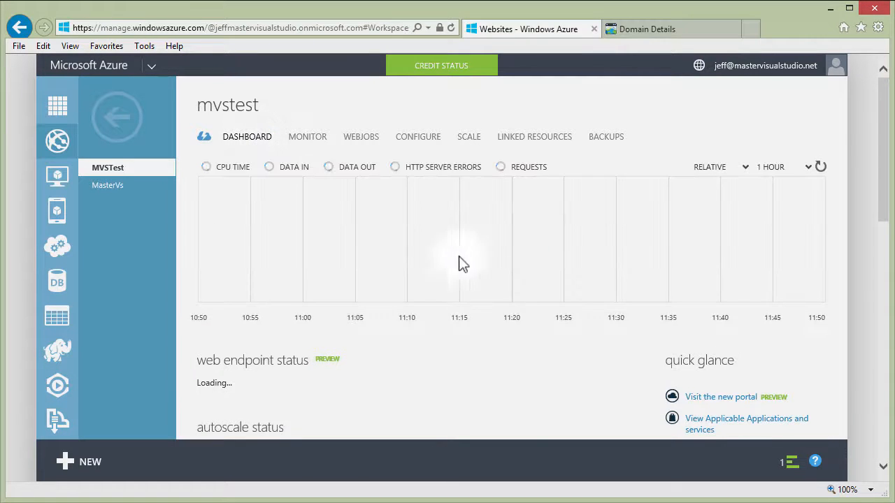
{"action": "scroll", "coordinate": [562, 385], "scroll_direction": "down", "scroll_amount": 5}
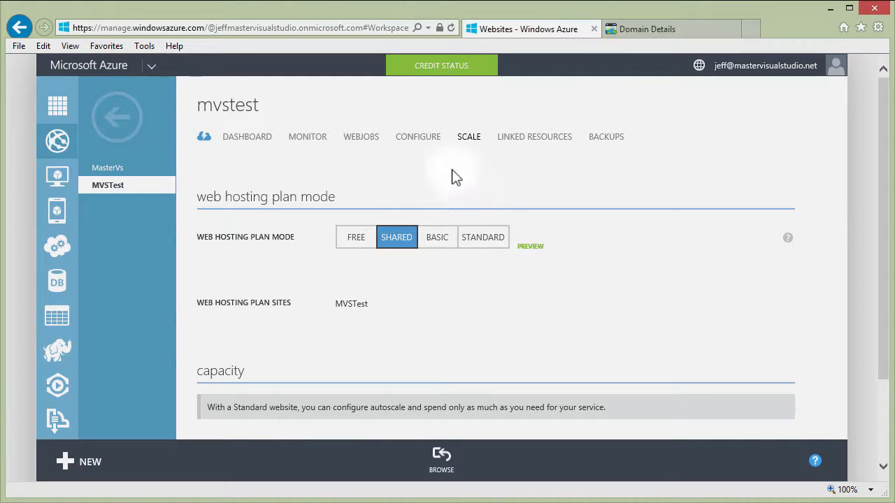
{"action": "left_click", "coordinate": [416, 138]}
{"action": "scroll", "coordinate": [558, 317], "scroll_direction": "down", "scroll_amount": 5}
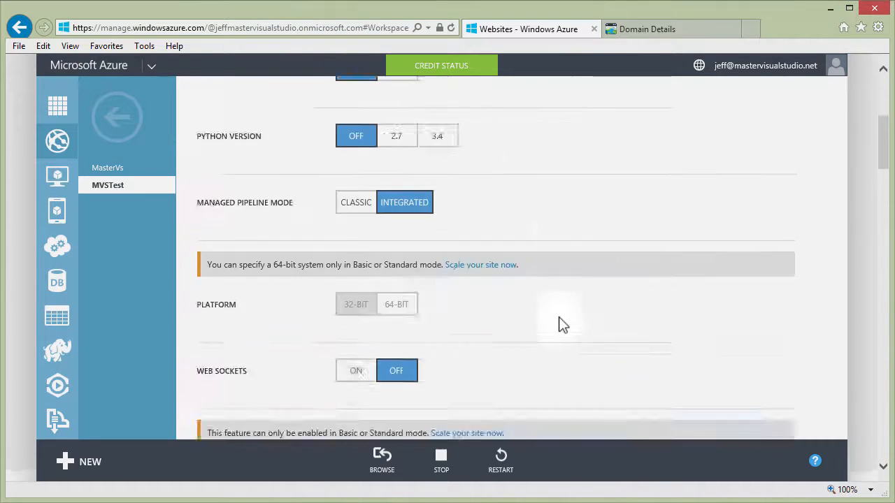
{"action": "scroll", "coordinate": [558, 317], "scroll_direction": "down", "scroll_amount": 8}
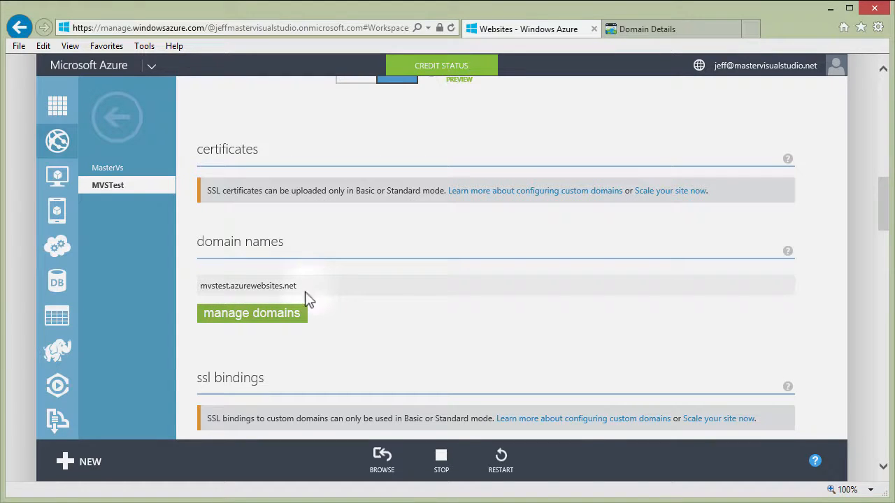
{"action": "left_click", "coordinate": [258, 311]}
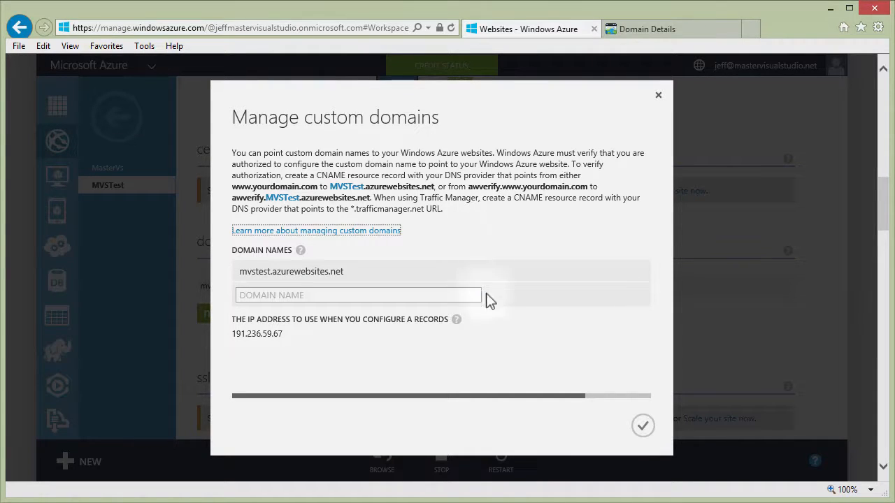
- Copy the IP address provided for configuring A records, 191.236.59.67, from the custom domains dialog
{"action": "left_click", "coordinate": [465, 296]}
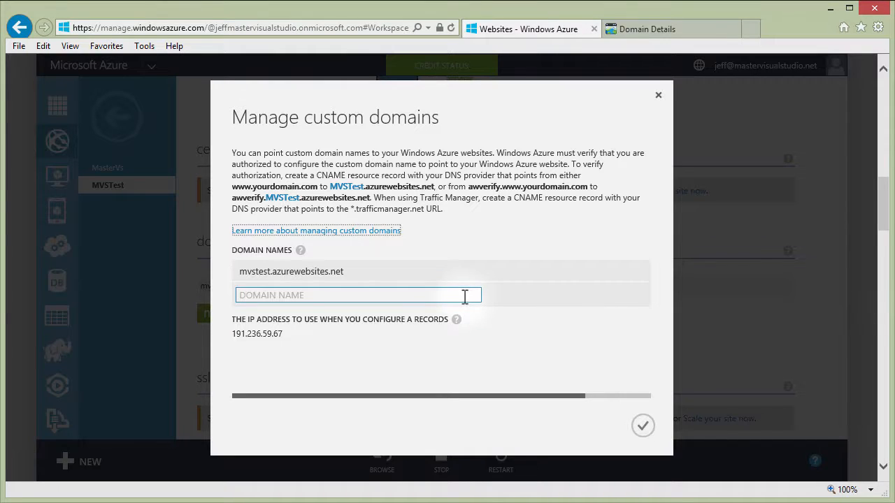
{"action": "left_click", "coordinate": [464, 296]}
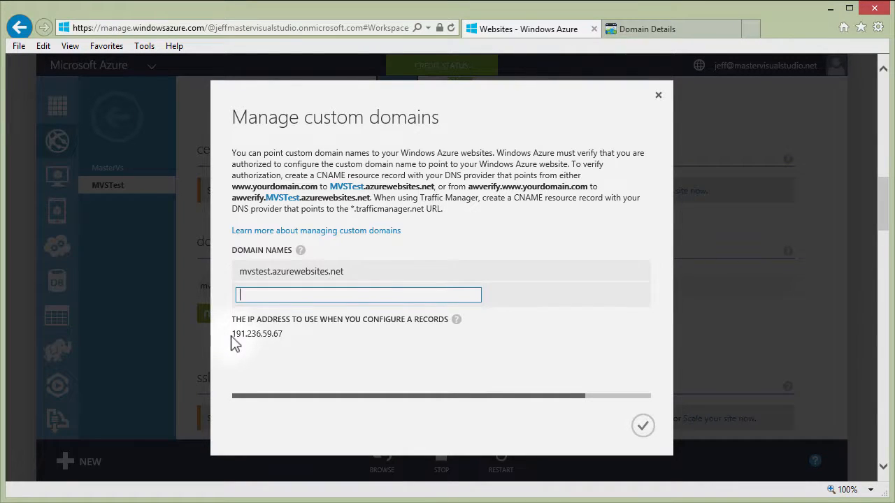
{"action": "left_click_drag", "start_coordinate": [232, 335], "coordinate": [285, 338]}
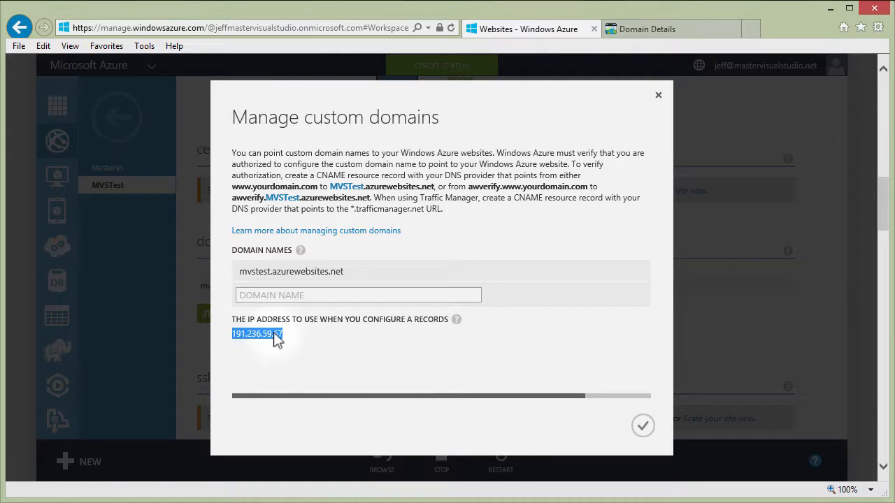
{"action": "right_click", "coordinate": [278, 338]}
{"action": "left_click", "coordinate": [236, 365]}
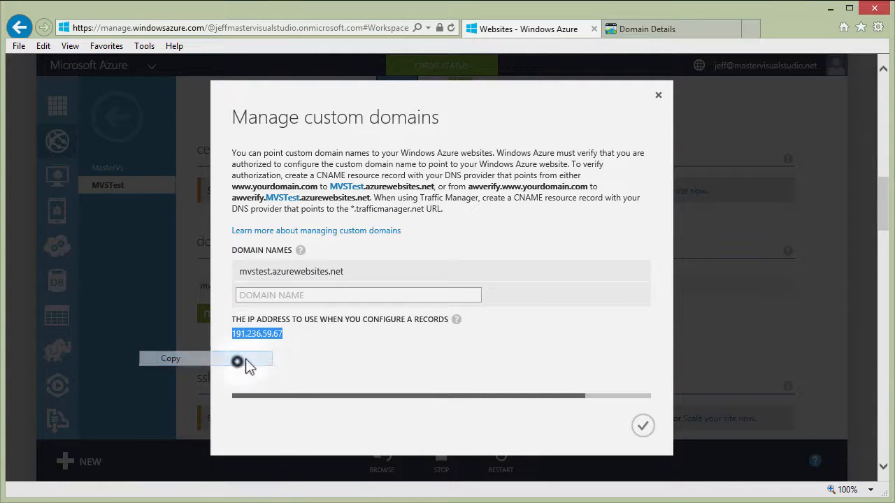
- Switch to the GoDaddy domain details and point the MASTERVS.COM A (Host) record for @ to 191.236.59.67
{"action": "left_click", "coordinate": [638, 35]}
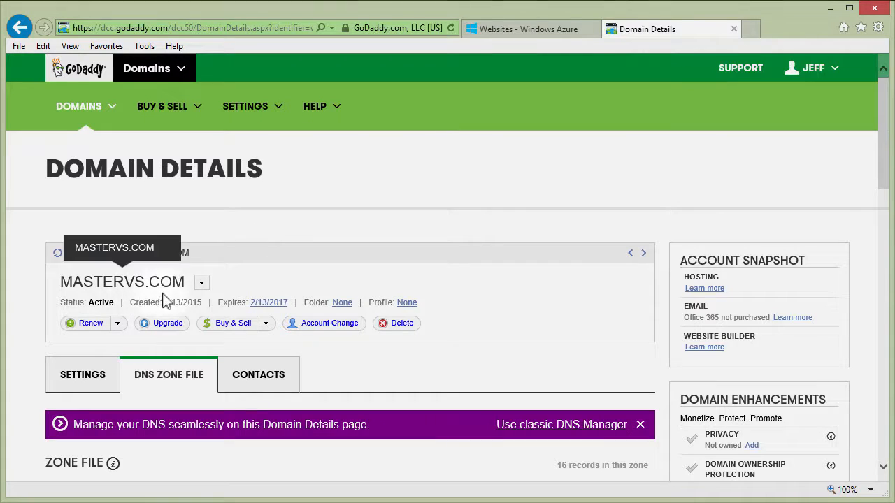
{"action": "scroll", "coordinate": [541, 297], "scroll_direction": "down", "scroll_amount": 3}
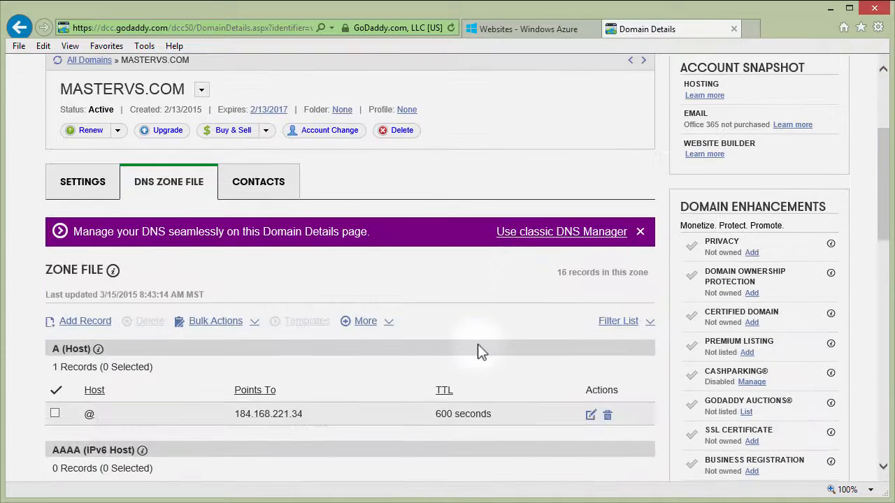
{"action": "scroll", "coordinate": [439, 366], "scroll_direction": "down", "scroll_amount": 2}
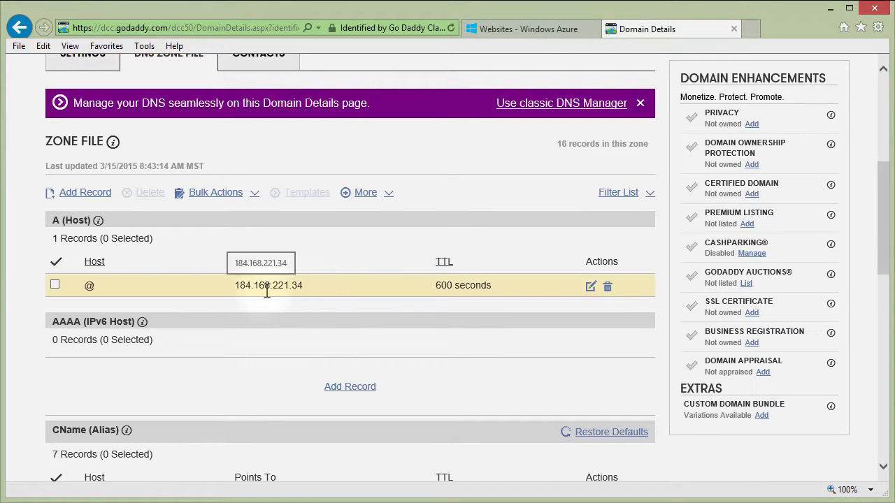
{"action": "left_click", "coordinate": [590, 289]}
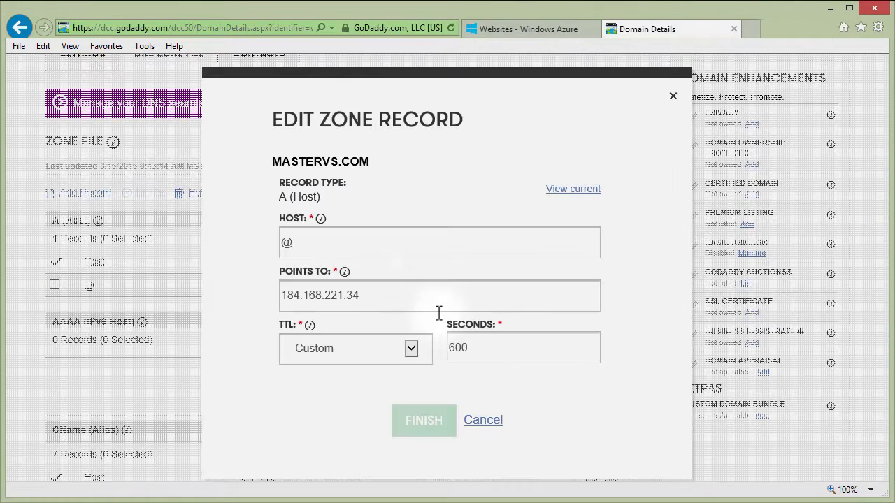
{"action": "left_click_drag", "start_coordinate": [380, 296], "coordinate": [250, 301]}
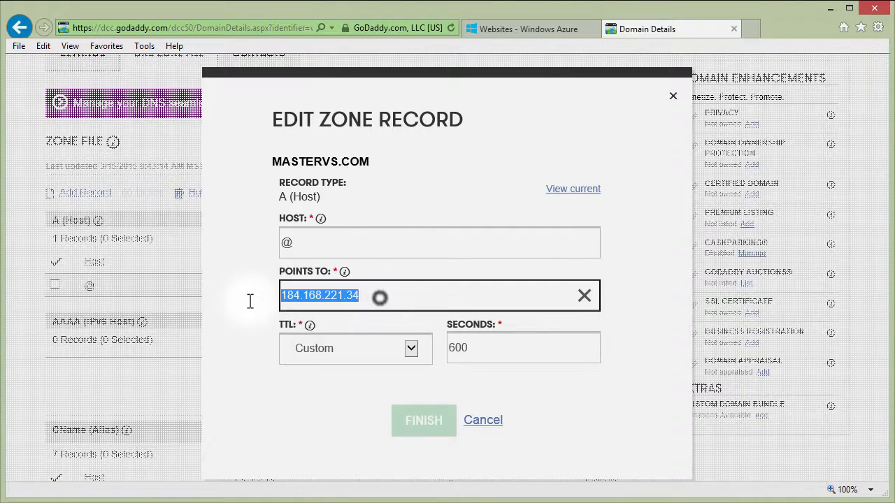
{"action": "right_click", "coordinate": [392, 293]}
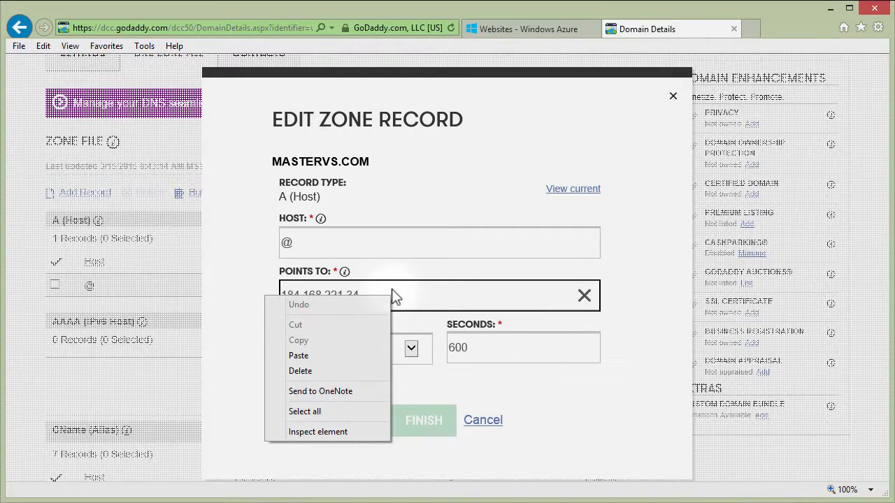
{"action": "left_click", "coordinate": [353, 355]}
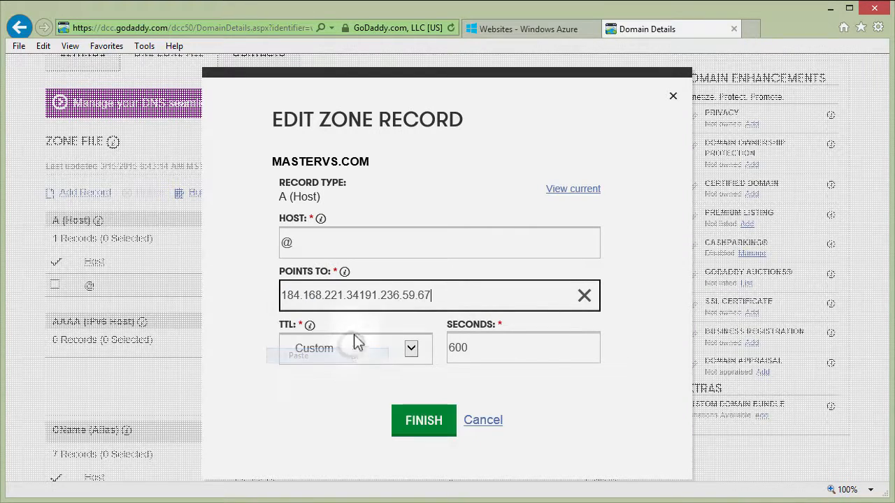
{"action": "left_click", "coordinate": [359, 295]}
{"action": "key", "text": "shift+Home"}
{"action": "key", "text": "Delete"}
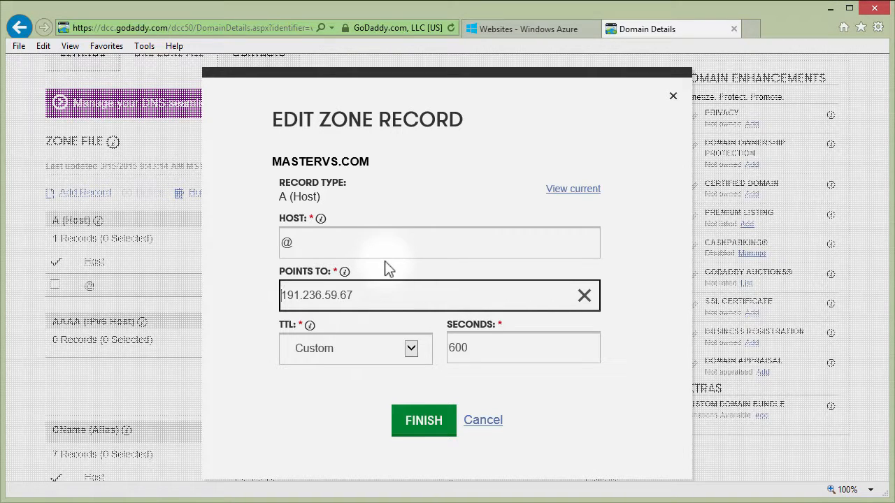
{"action": "left_click", "coordinate": [433, 421]}
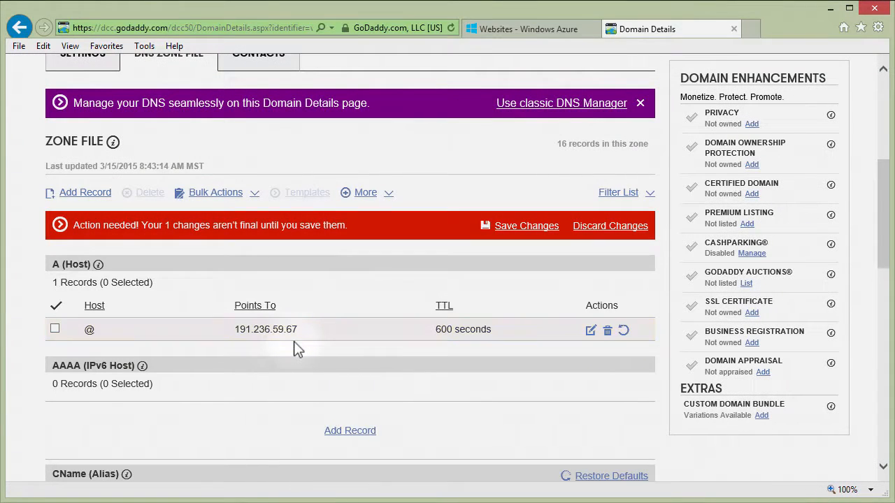
- Start a new CNAME (Alias) zone record for MASTERVS.COM and set its host to awverify
{"action": "scroll", "coordinate": [294, 341], "scroll_direction": "down", "scroll_amount": 1}
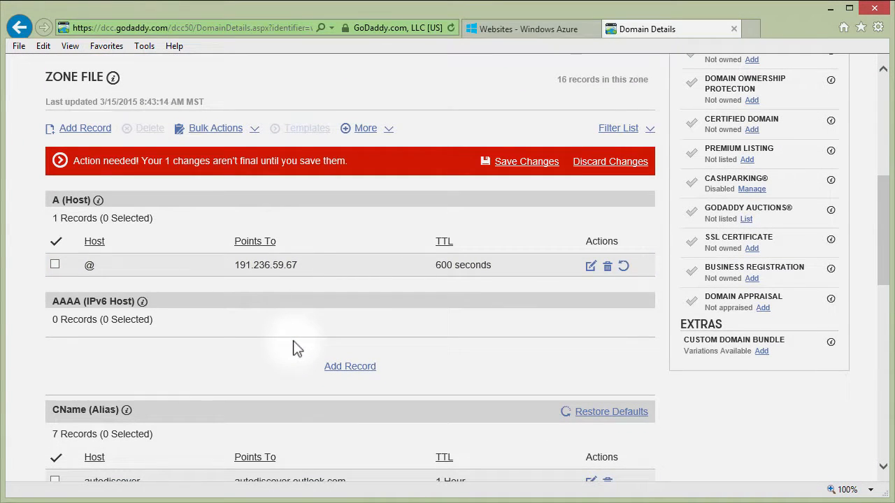
{"action": "scroll", "coordinate": [285, 338], "scroll_direction": "down", "scroll_amount": 3}
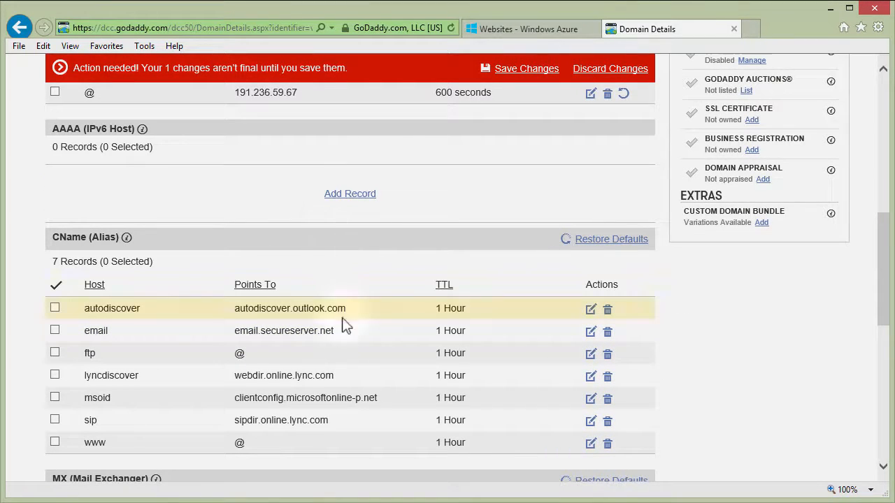
{"action": "scroll", "coordinate": [220, 274], "scroll_direction": "up", "scroll_amount": 2}
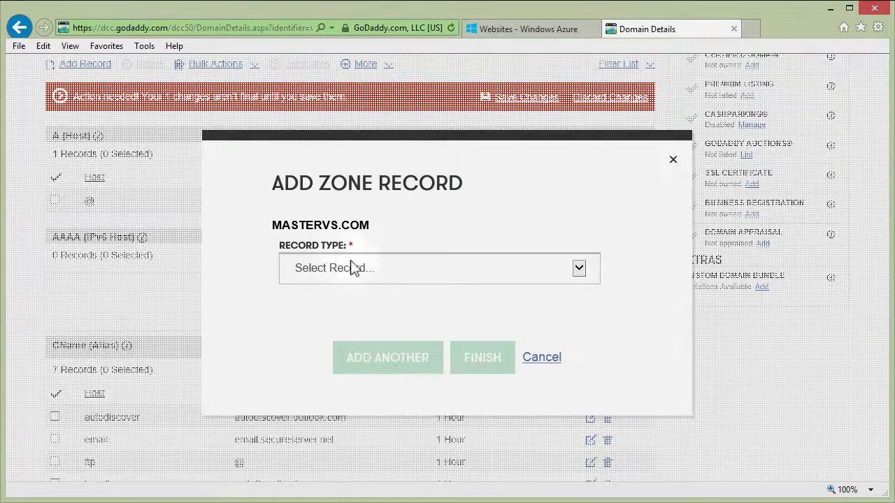
{"action": "left_click", "coordinate": [369, 267]}
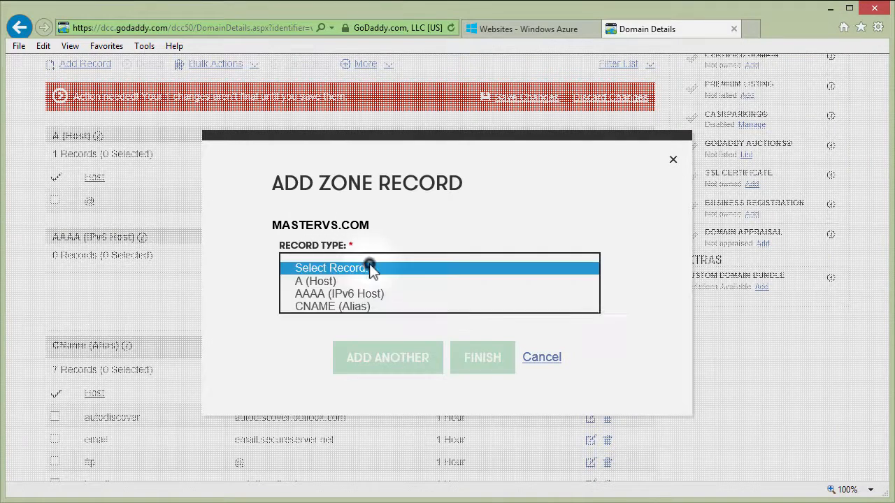
{"action": "left_click", "coordinate": [364, 307]}
{"action": "left_click", "coordinate": [355, 315]}
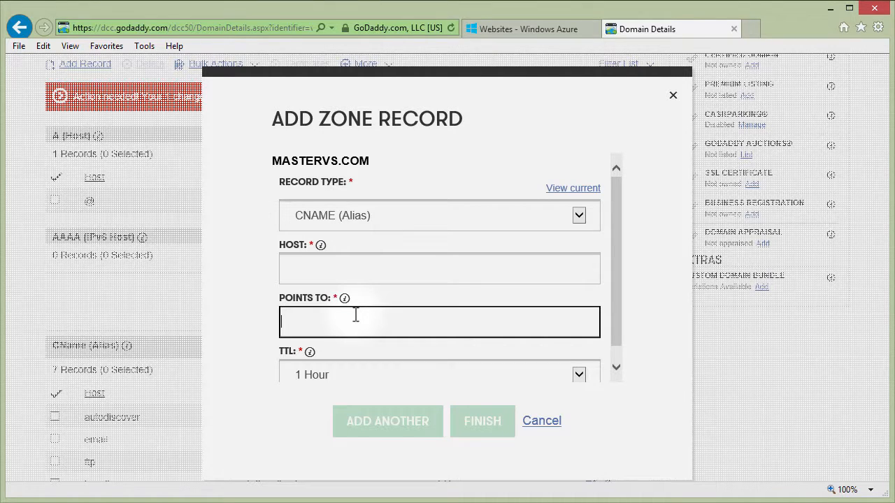
{"action": "left_click", "coordinate": [416, 277]}
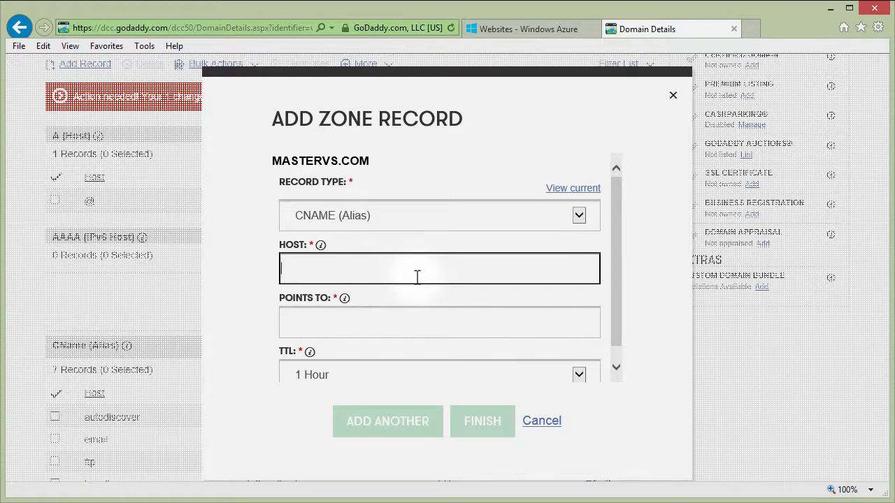
{"action": "type", "text": "awverify"}
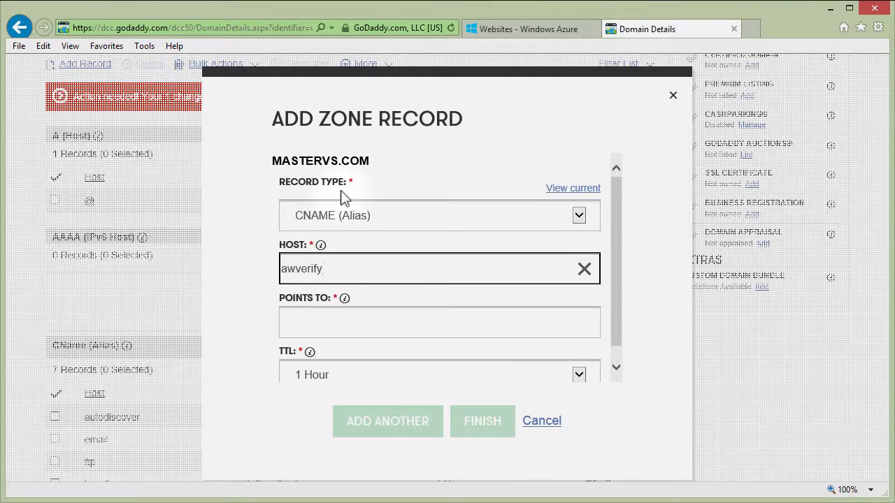
{"action": "left_click", "coordinate": [343, 321]}
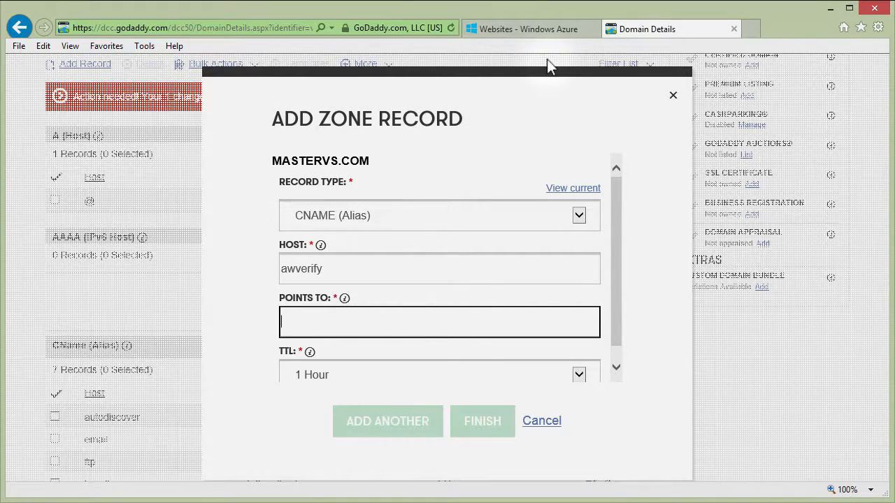
{"action": "type", "text": "a"}
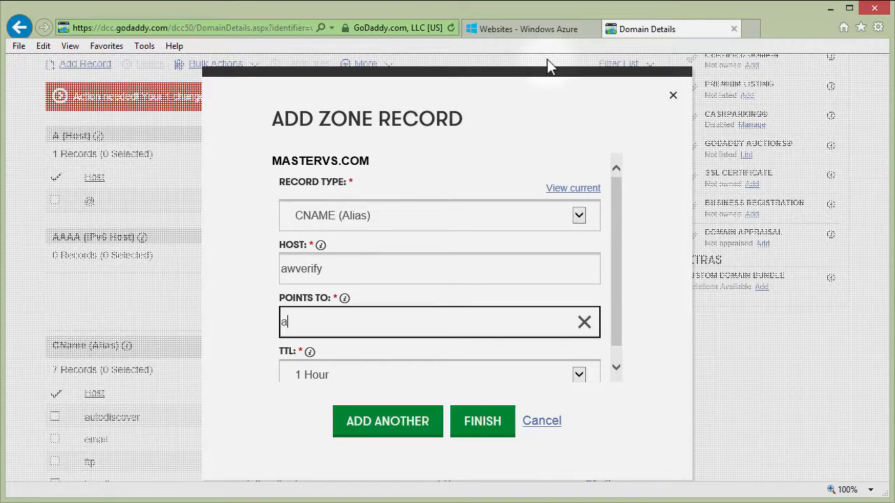
{"action": "type", "text": "wverify."}
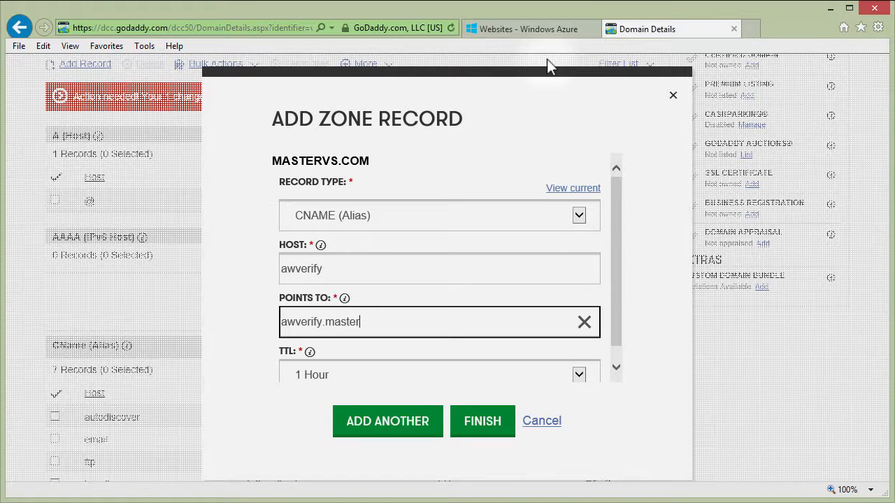
{"action": "type", "text": "master"}
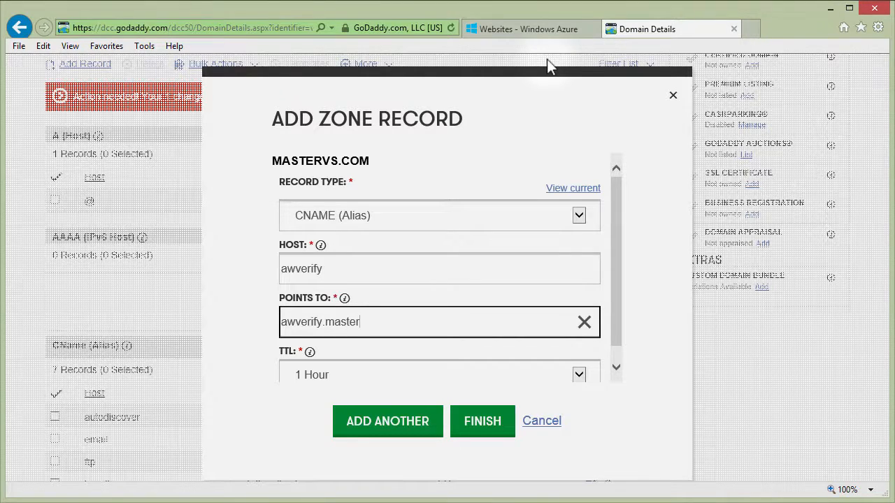
- Switch to the Azure portal and copy the verification address awverify.MVSTest.azurewebsites.net from the custom domains instructions
{"action": "left_click", "coordinate": [537, 32]}
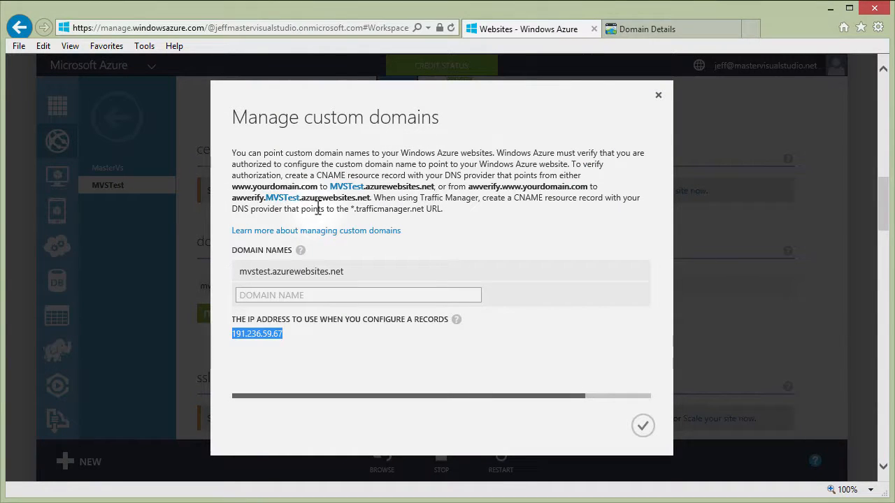
{"action": "left_click_drag", "start_coordinate": [232, 198], "coordinate": [369, 199]}
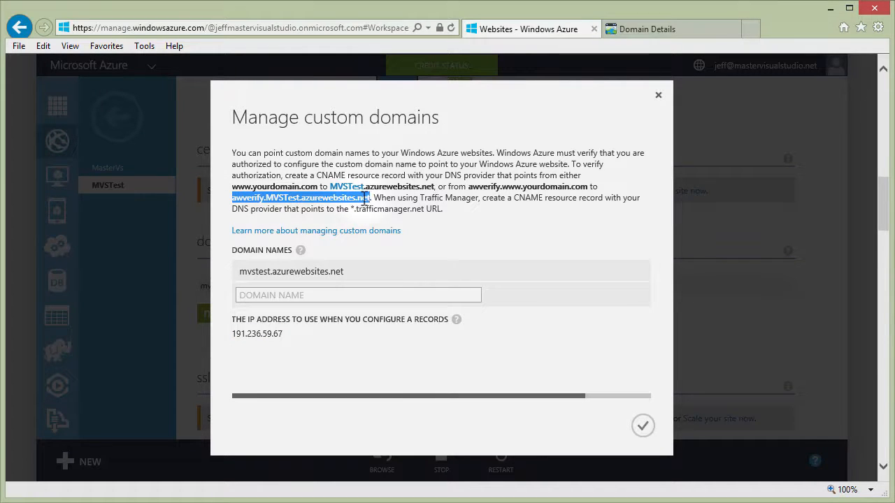
{"action": "right_click", "coordinate": [365, 200]}
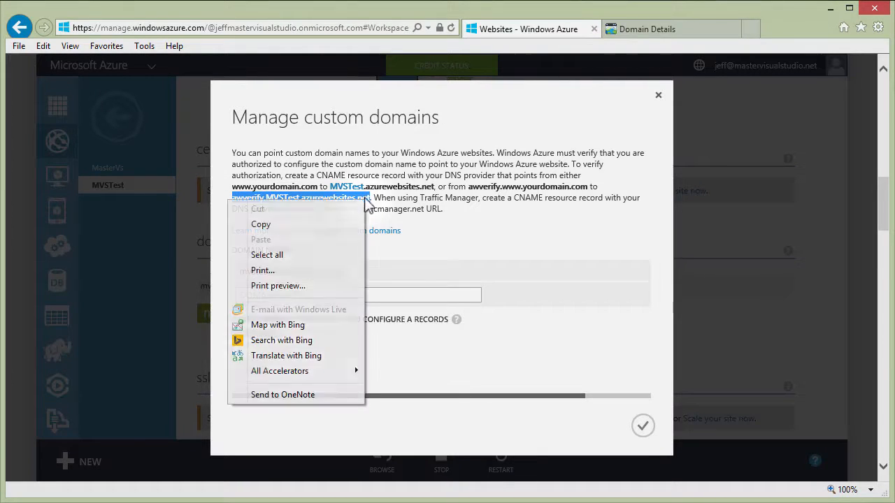
{"action": "left_click", "coordinate": [346, 224]}
- Return to the GoDaddy zone record, point awverify to awverify.MVSTest.azurewebsites.net, and finish adding it
{"action": "left_click", "coordinate": [612, 31]}
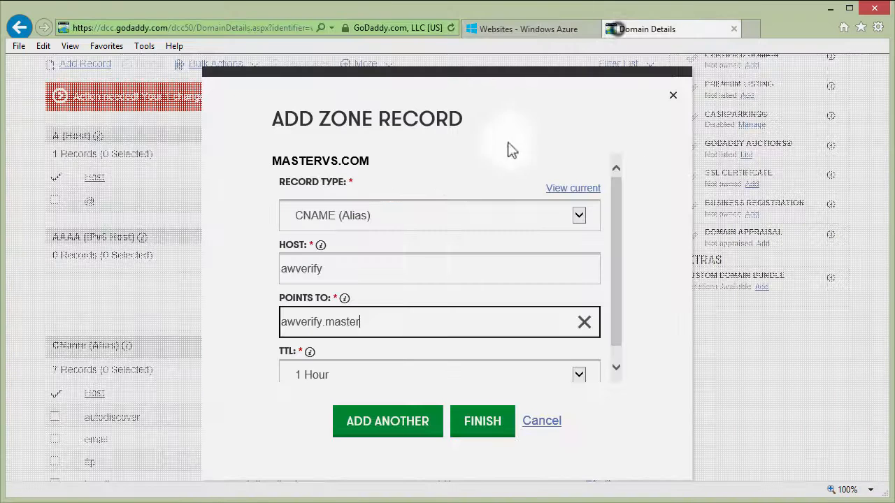
{"action": "triple_click", "coordinate": [397, 322]}
{"action": "key", "text": "ctrl+v"}
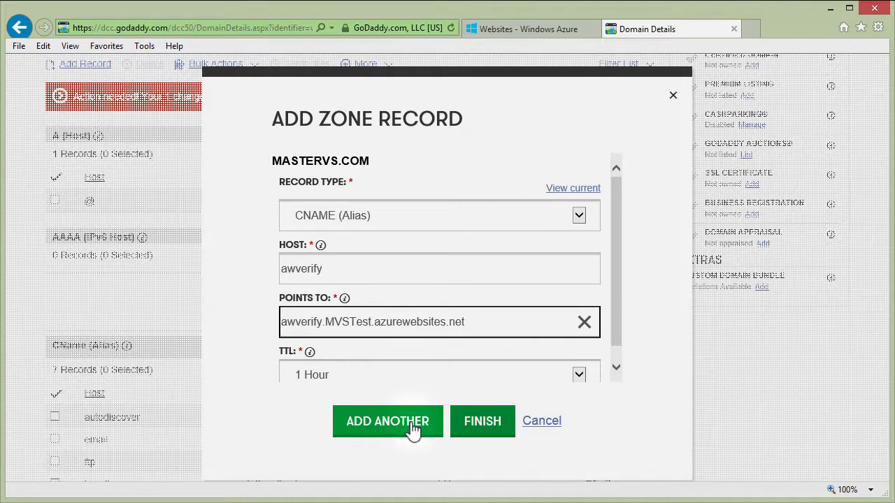
{"action": "left_click", "coordinate": [465, 423]}
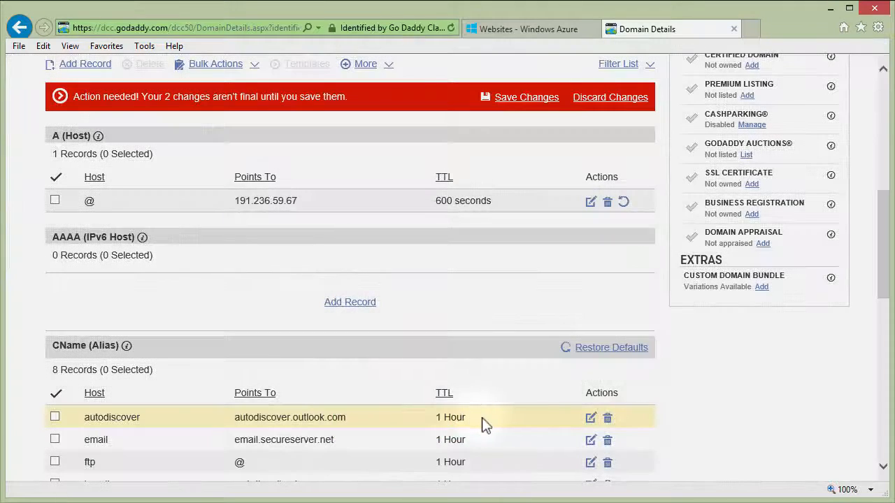
- Check the new awverify entry among the CName records and save the pending zone file changes
{"action": "scroll", "coordinate": [542, 325], "scroll_direction": "down", "scroll_amount": 3}
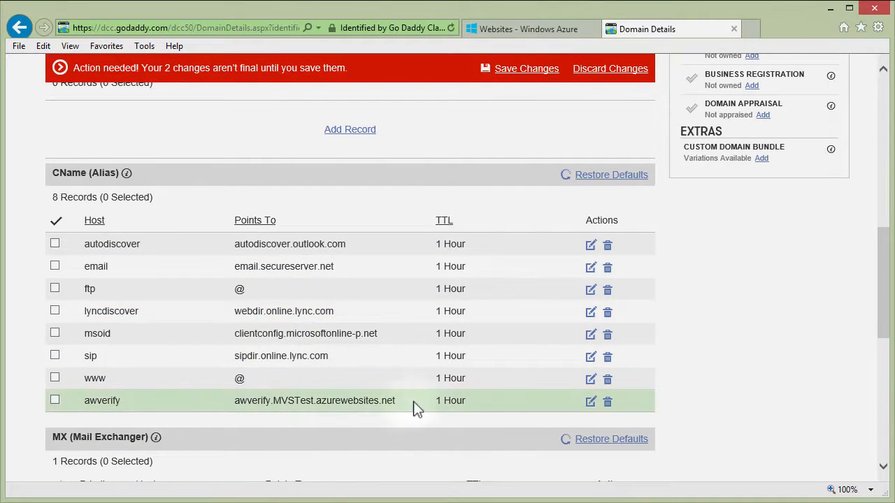
{"action": "scroll", "coordinate": [456, 393], "scroll_direction": "up", "scroll_amount": 3}
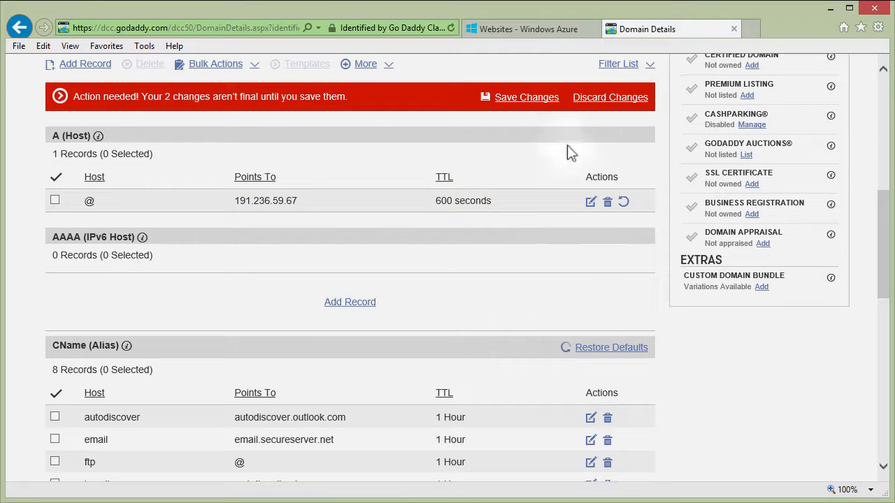
{"action": "left_click", "coordinate": [540, 101]}
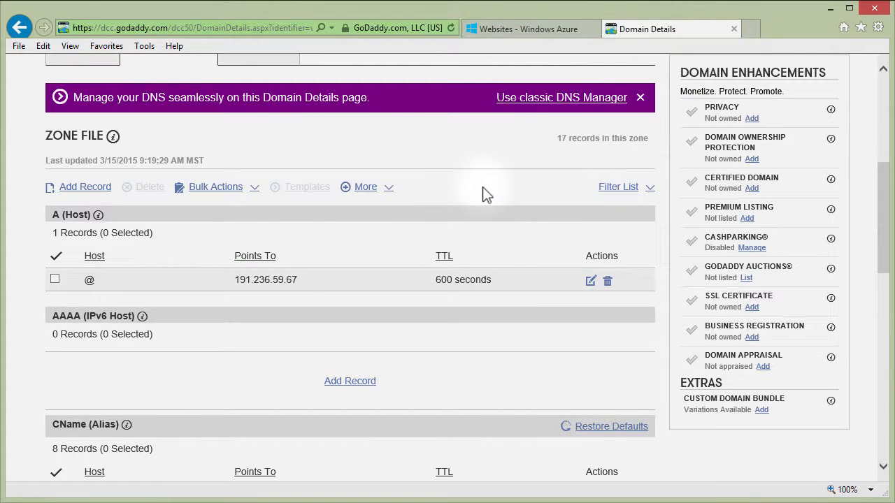
{"action": "scroll", "coordinate": [472, 161], "scroll_direction": "down", "scroll_amount": 1}
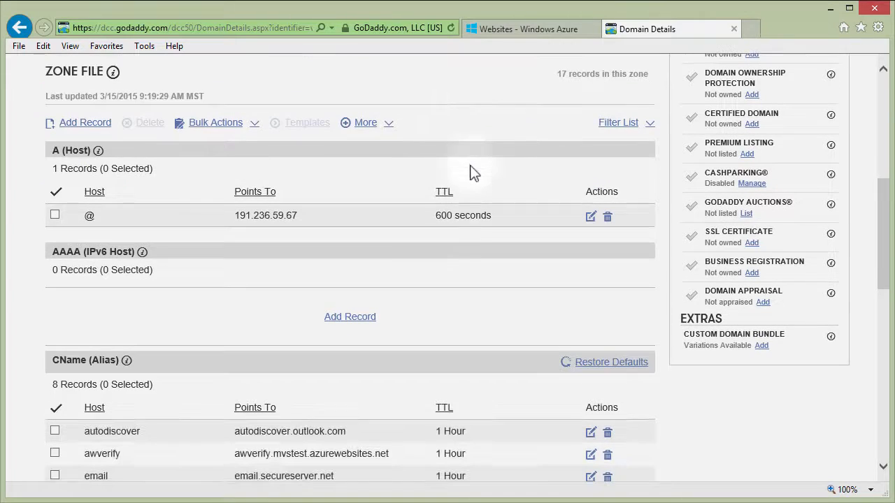
{"action": "scroll", "coordinate": [489, 143], "scroll_direction": "up", "scroll_amount": 2}
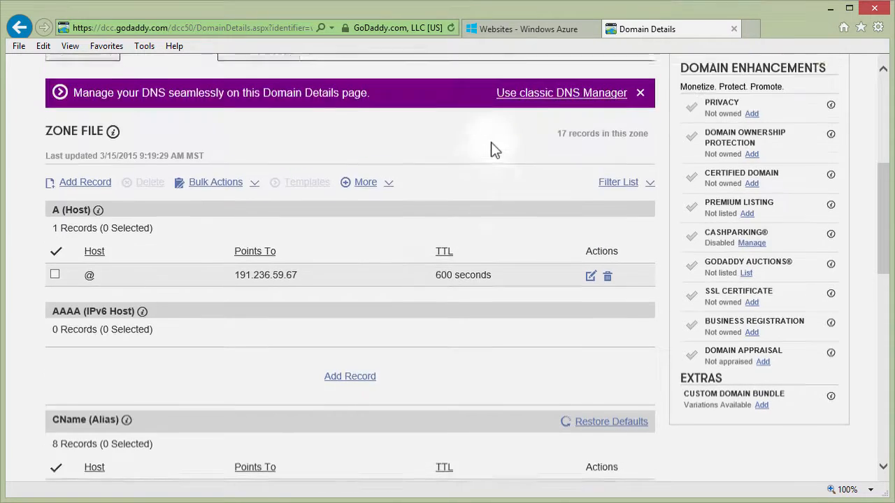
- Switch to the Azure portal and add mastervs.com as a domain name in the custom domains dialog
{"action": "left_click", "coordinate": [539, 27]}
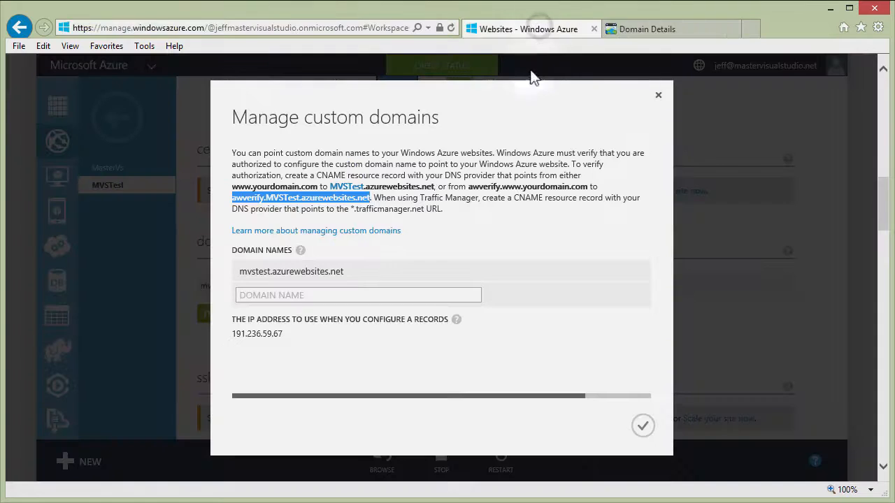
{"action": "left_click", "coordinate": [304, 295]}
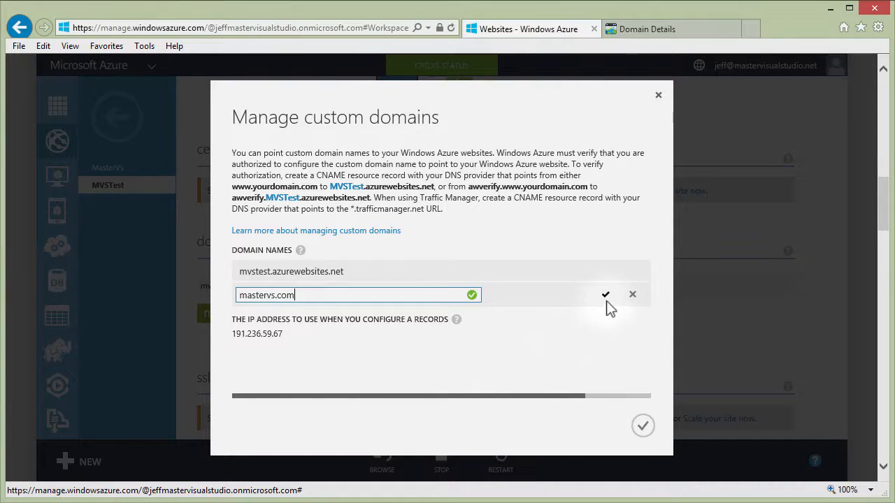
{"action": "left_click", "coordinate": [606, 296]}
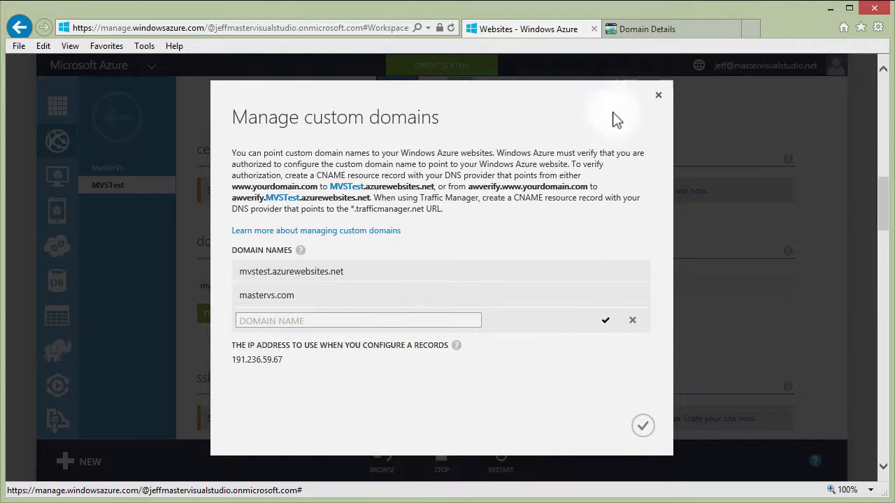
{"action": "left_click", "coordinate": [667, 31]}
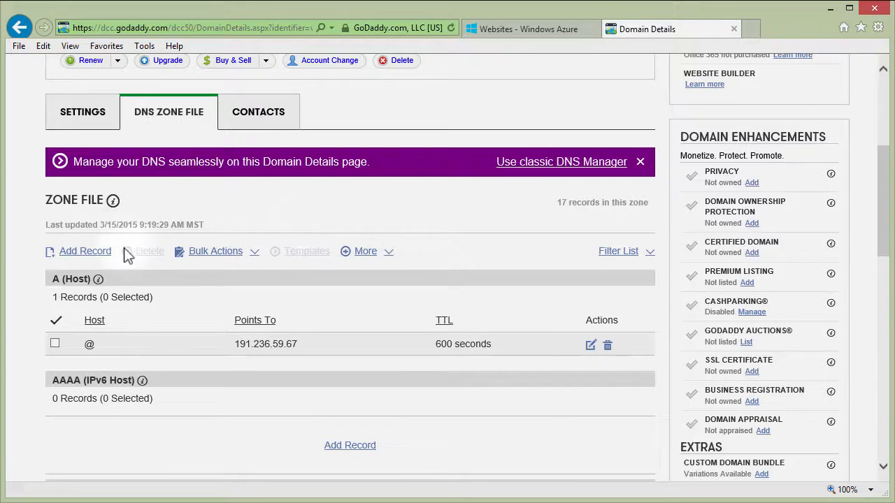
{"action": "left_click", "coordinate": [84, 252]}
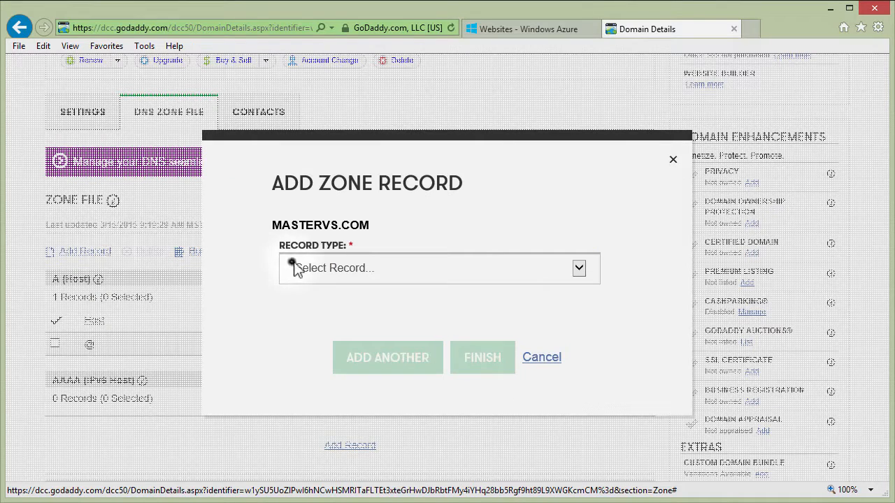
{"action": "left_click", "coordinate": [294, 269]}
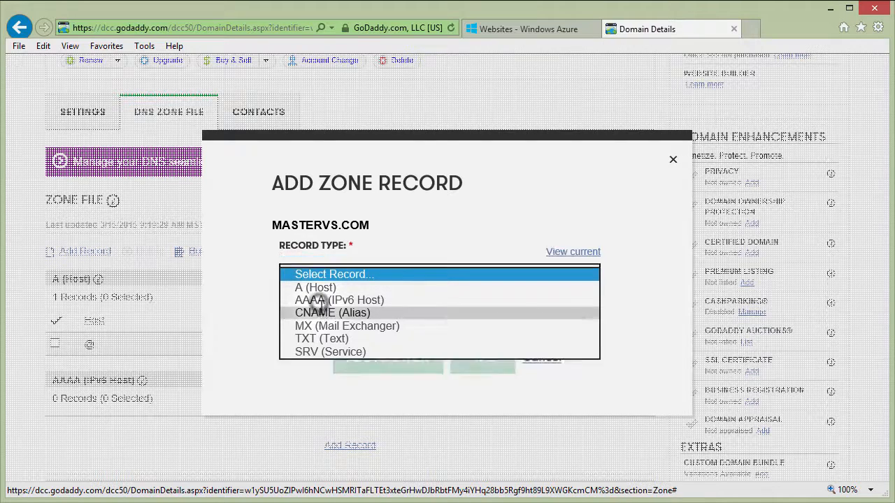
{"action": "left_click", "coordinate": [318, 310]}
{"action": "left_click", "coordinate": [339, 262]}
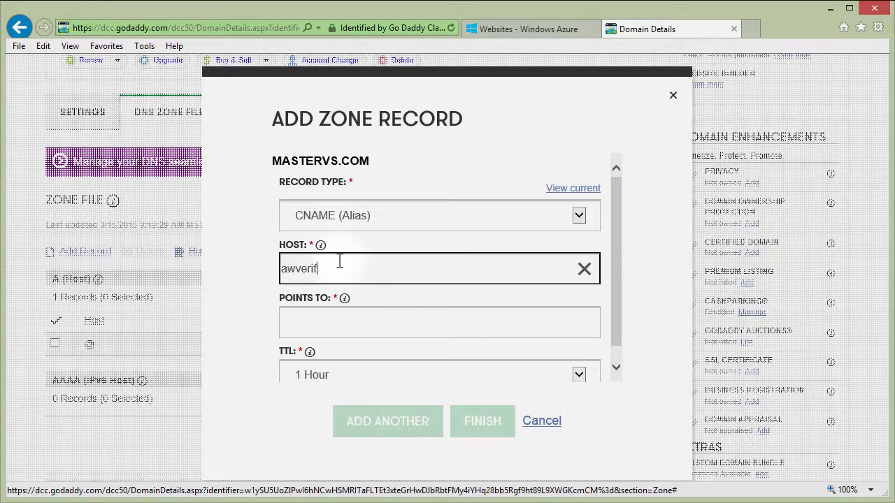
{"action": "type", "text": "awverify.www"}
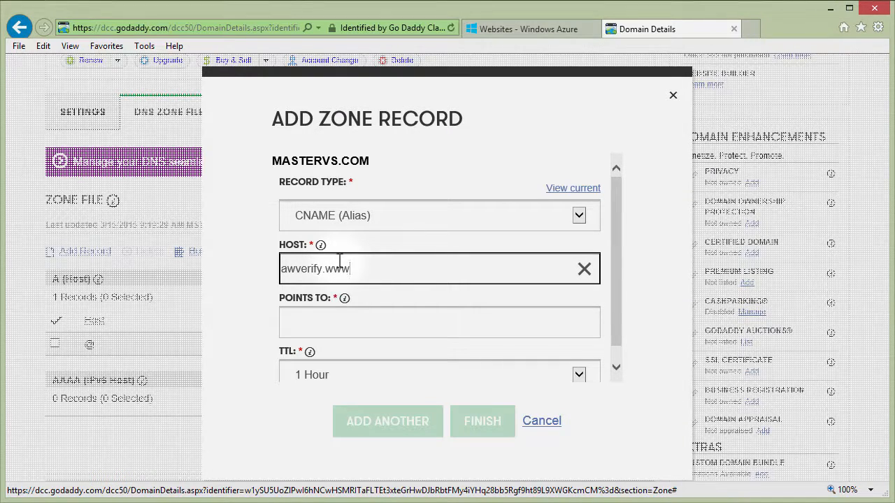
- Go back to the Azure custom domains dialog and copy awverify.MVSTest.azurewebsites.net for the www verification record
{"action": "left_click", "coordinate": [549, 30]}
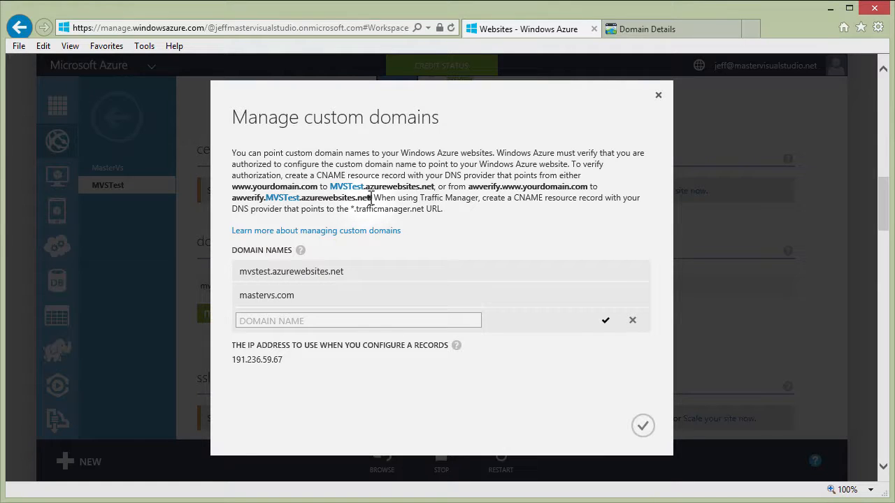
{"action": "left_click_drag", "start_coordinate": [370, 198], "coordinate": [232, 200]}
{"action": "key", "text": "ctrl+c"}
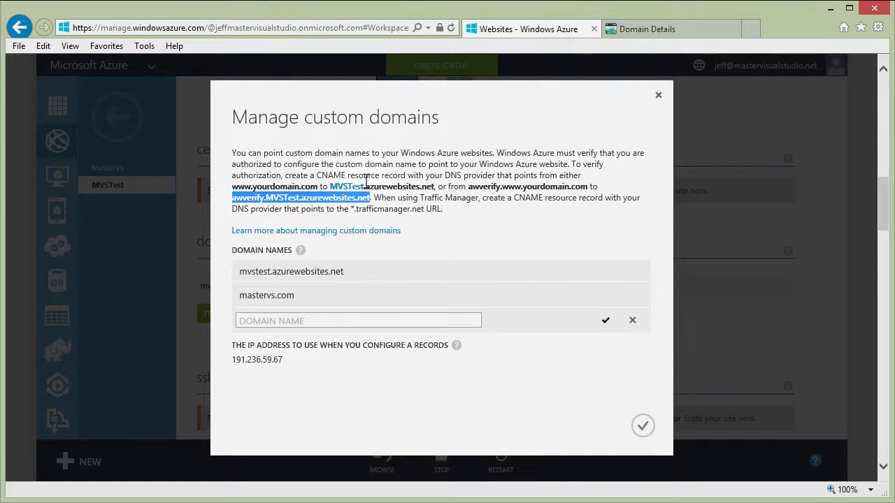
- In the GoDaddy zone record, point awverify.www to awverify.MVSTest.azurewebsites.net and finish adding the record
{"action": "left_click", "coordinate": [639, 31]}
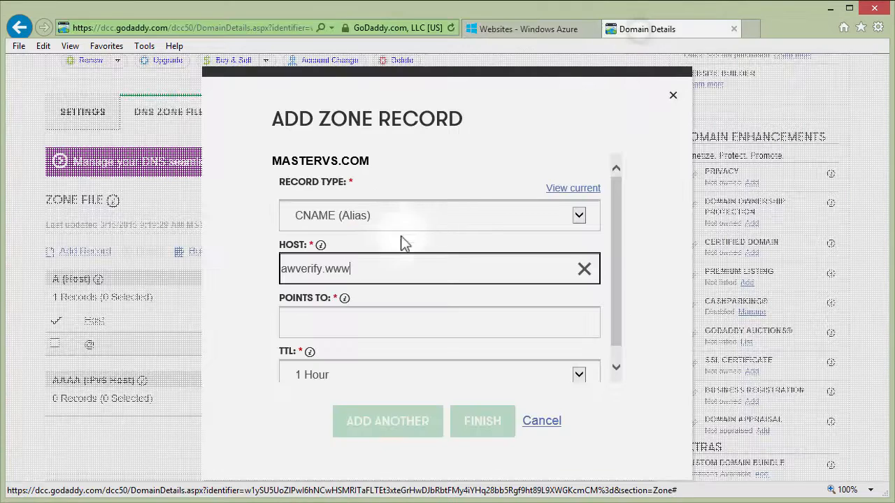
{"action": "left_click", "coordinate": [363, 322]}
{"action": "key", "text": "ctrl+v"}
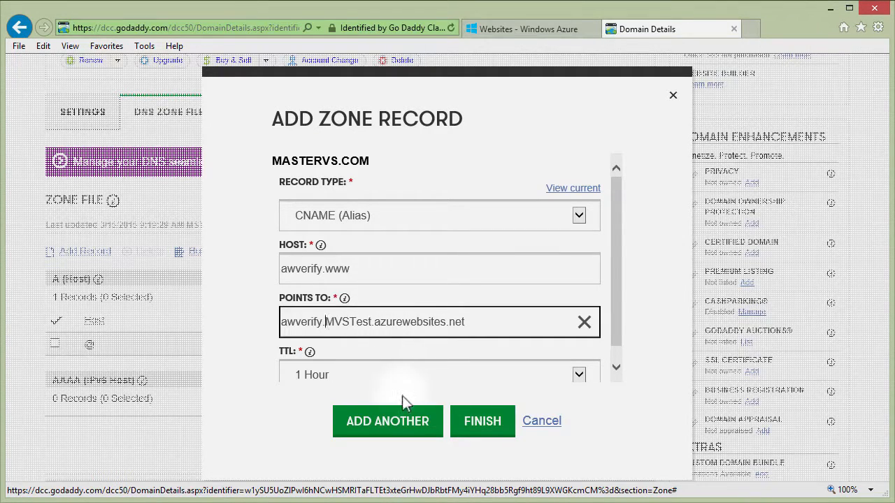
{"action": "left_click", "coordinate": [490, 423]}
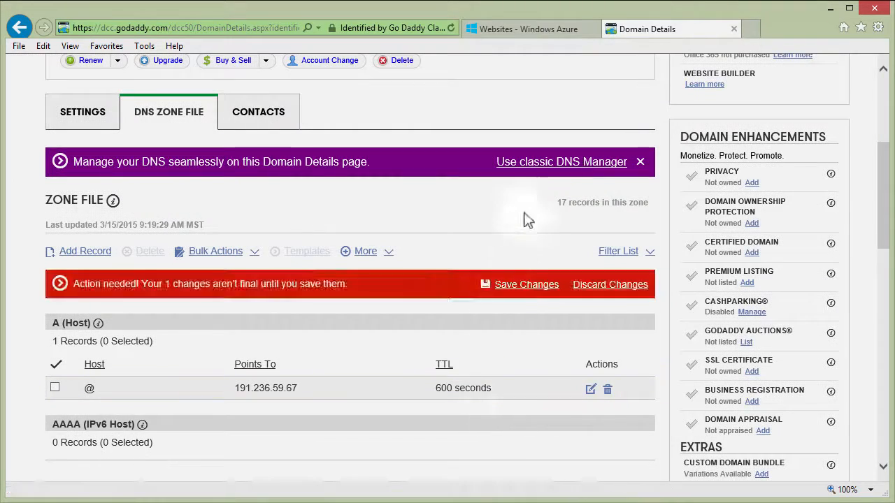
{"action": "left_click", "coordinate": [523, 285]}
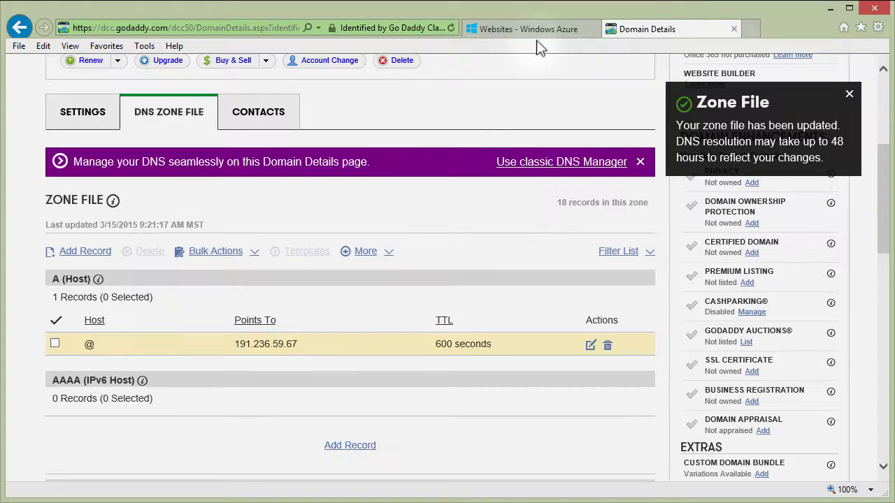
{"action": "left_click", "coordinate": [539, 31]}
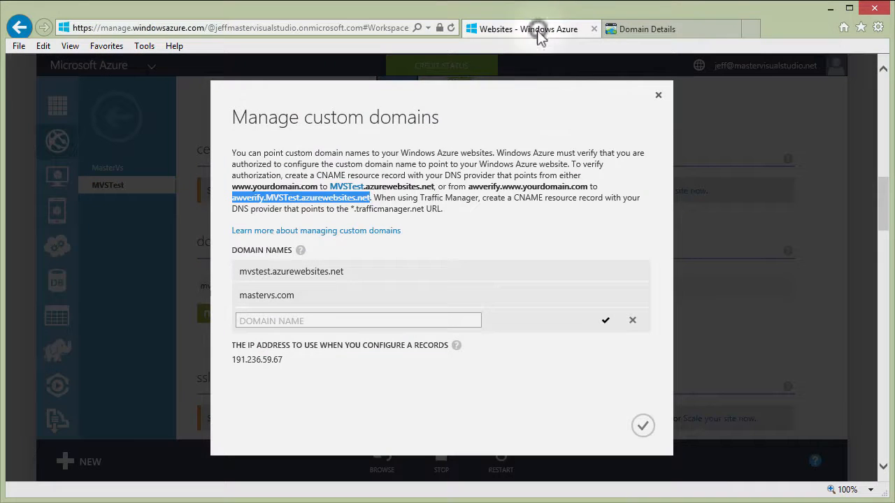
{"action": "left_click", "coordinate": [375, 318]}
{"action": "type", "text": "ww"}
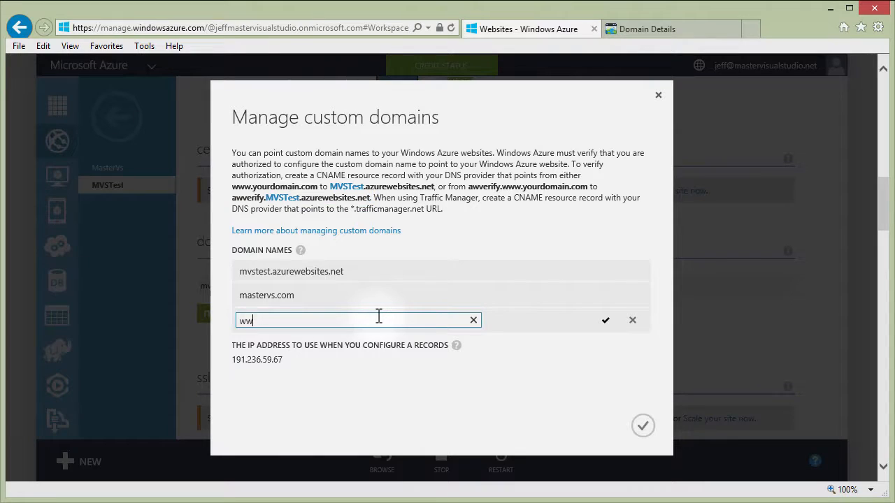
{"action": "type", "text": "w.mastervs.com"}
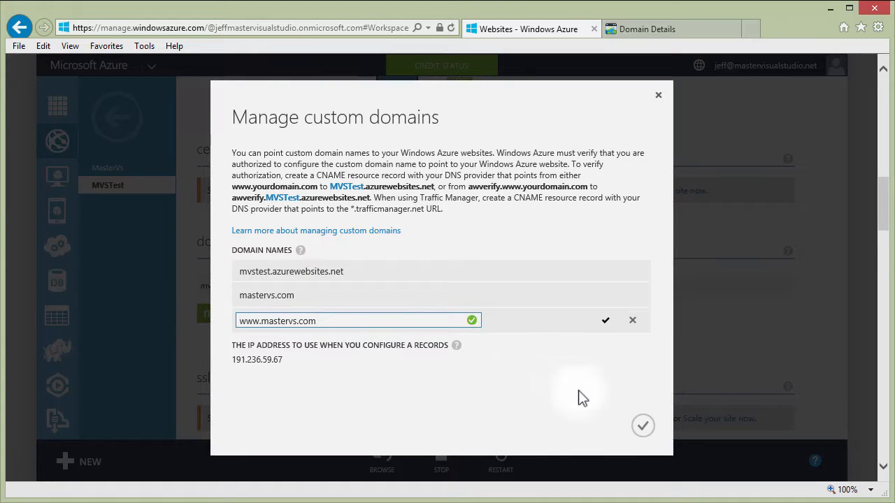
{"action": "left_click", "coordinate": [638, 426]}
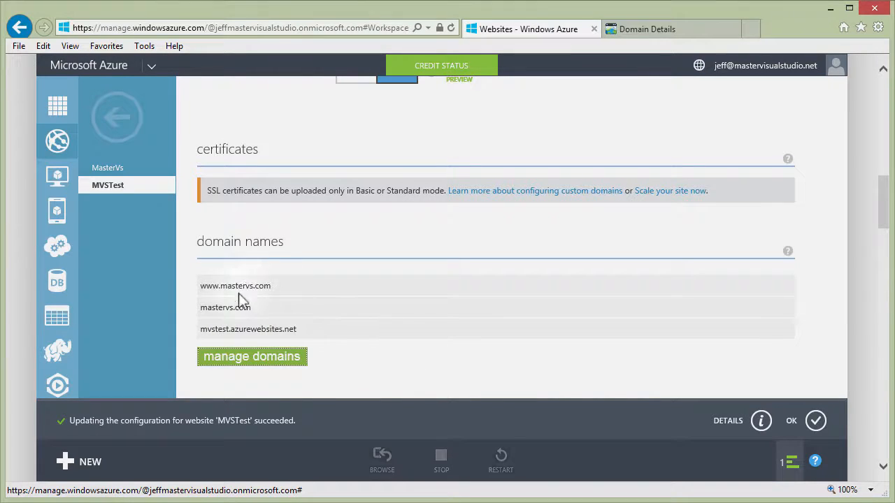
- Go to the mvstest website's dashboard and open its site URL, mvstest.azurewebsites.net
{"action": "scroll", "coordinate": [463, 352], "scroll_direction": "up", "scroll_amount": 6}
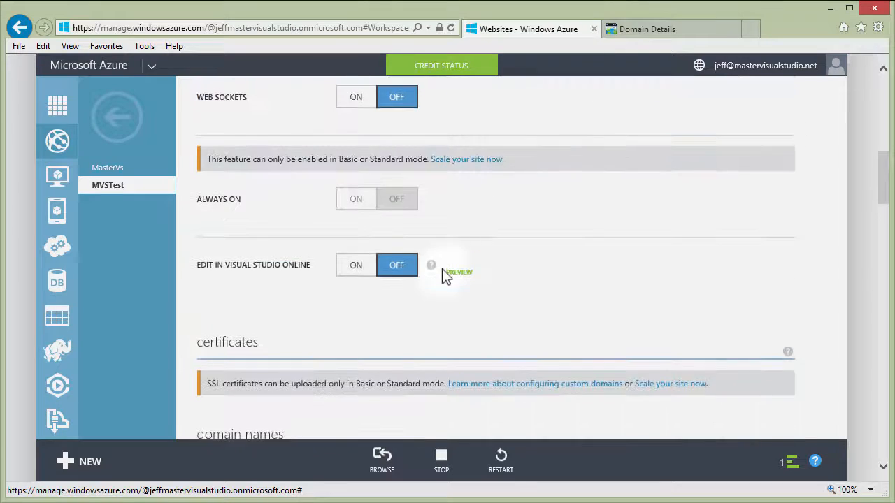
{"action": "scroll", "coordinate": [434, 251], "scroll_direction": "up", "scroll_amount": 4}
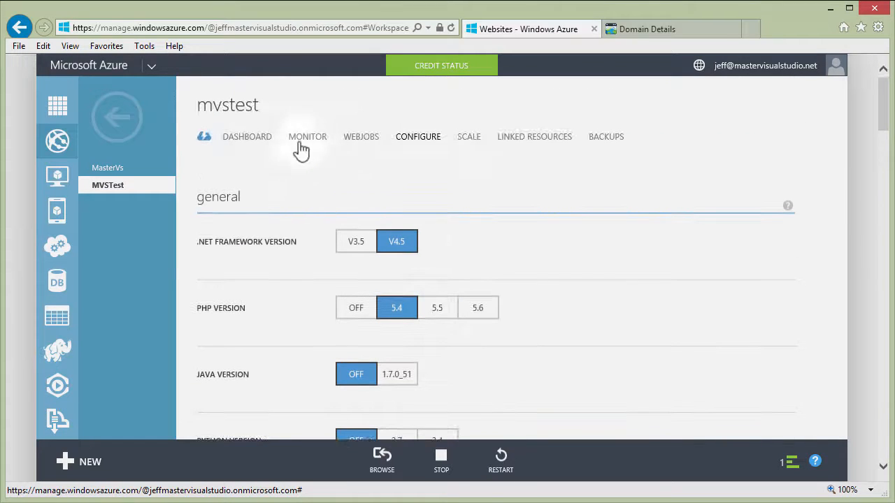
{"action": "left_click", "coordinate": [264, 139]}
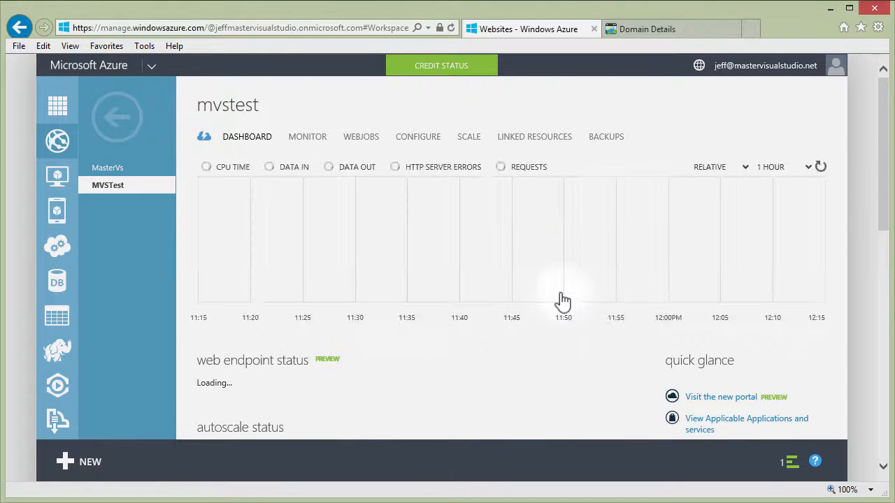
{"action": "scroll", "coordinate": [601, 378], "scroll_direction": "down", "scroll_amount": 3}
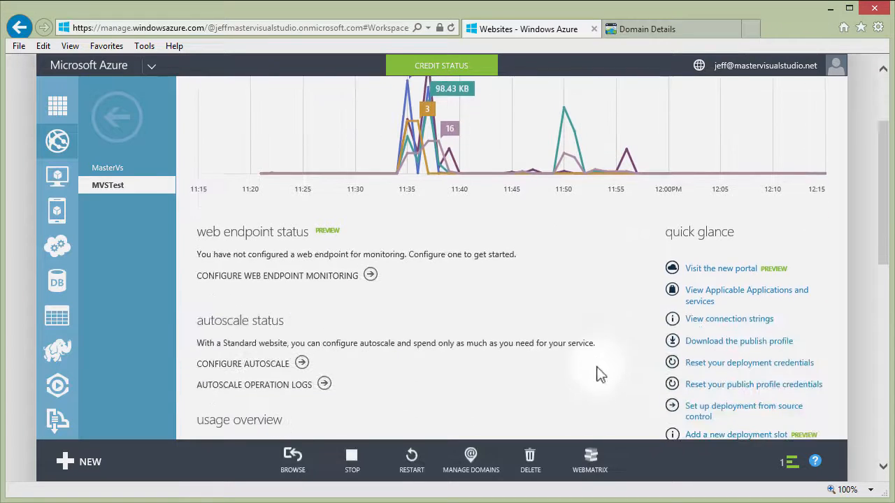
{"action": "scroll", "coordinate": [601, 369], "scroll_direction": "down", "scroll_amount": 2}
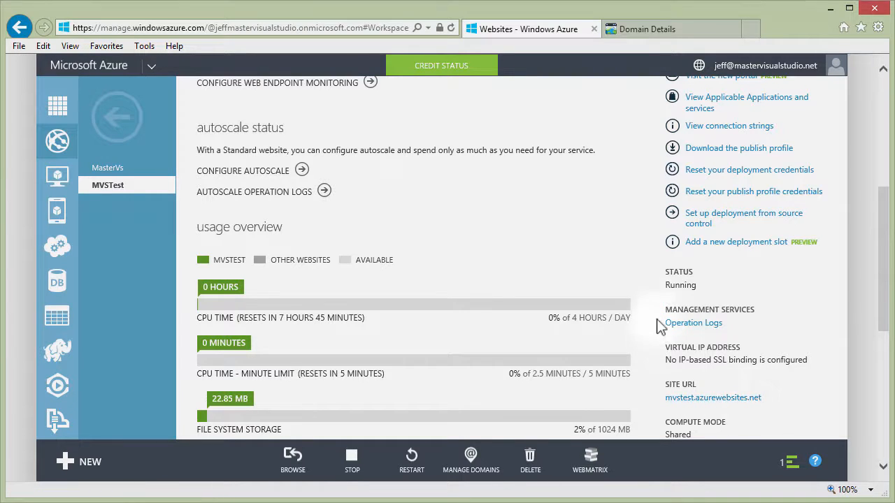
{"action": "left_click", "coordinate": [720, 397]}
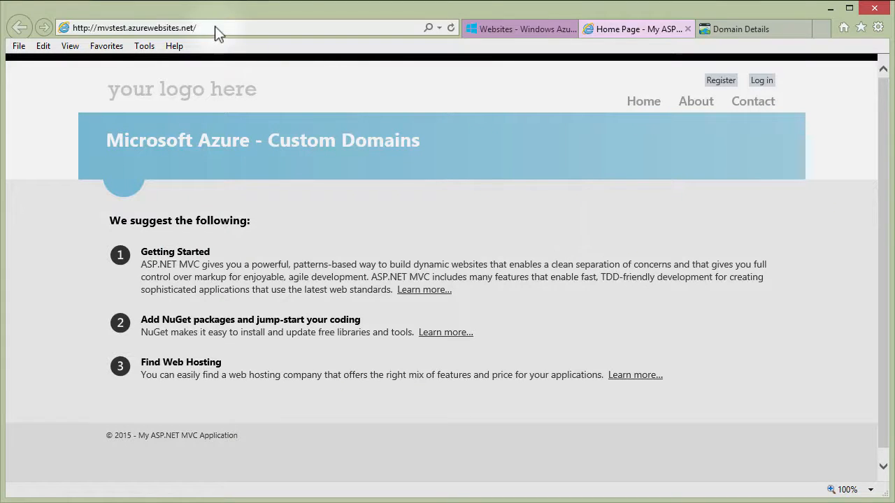
- Load mastervs.com in the browser tab that shows the test site
{"action": "left_click", "coordinate": [210, 26]}
{"action": "type", "text": "masetr"}
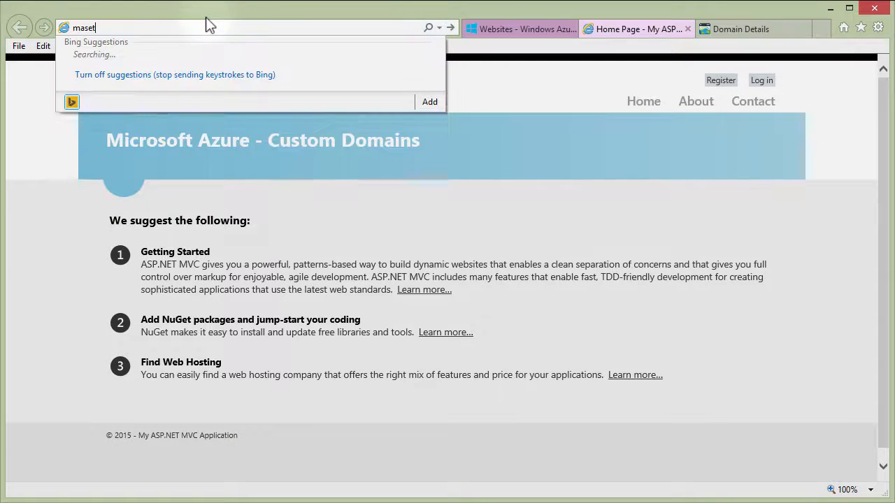
{"action": "key", "text": "BackSpace"}
{"action": "key", "text": "BackSpace"}
{"action": "key", "text": "BackSpace"}
{"action": "type", "text": "tvs."}
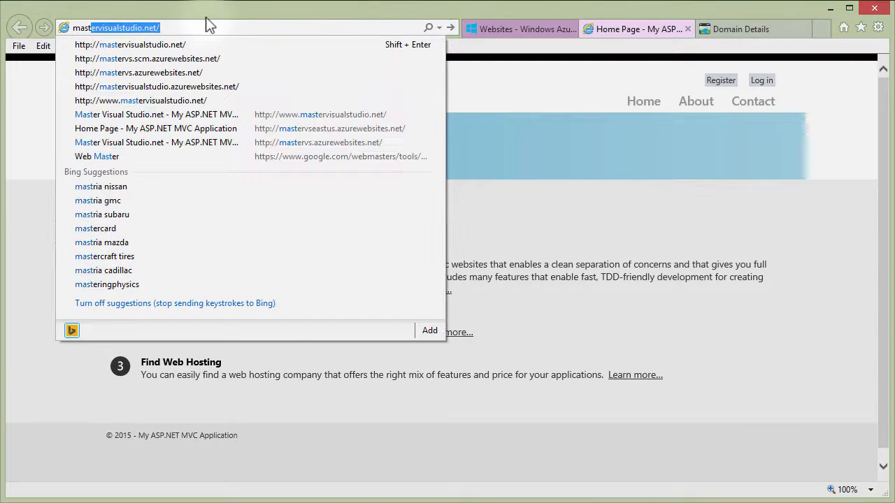
{"action": "key", "text": "BackSpace"}
{"action": "key", "text": "BackSpace"}
{"action": "key", "text": "BackSpace"}
{"action": "type", "text": "er"}
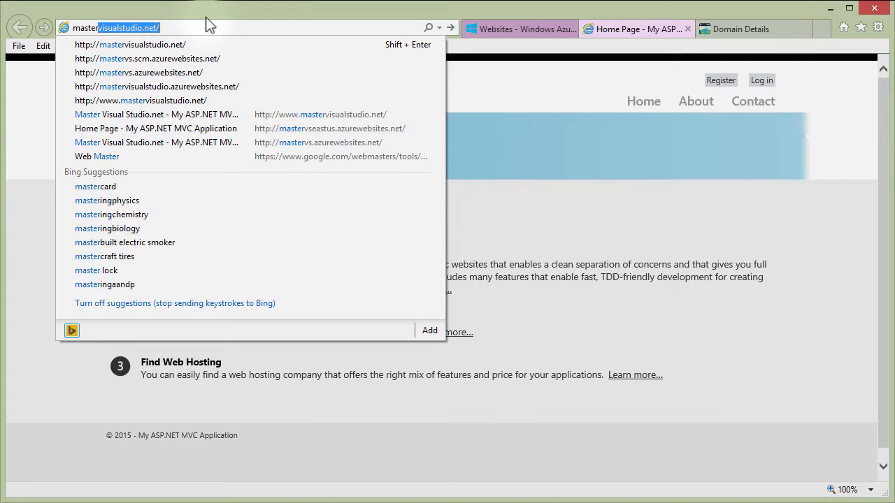
{"action": "type", "text": "vs.com"}
{"action": "key", "text": "Return"}
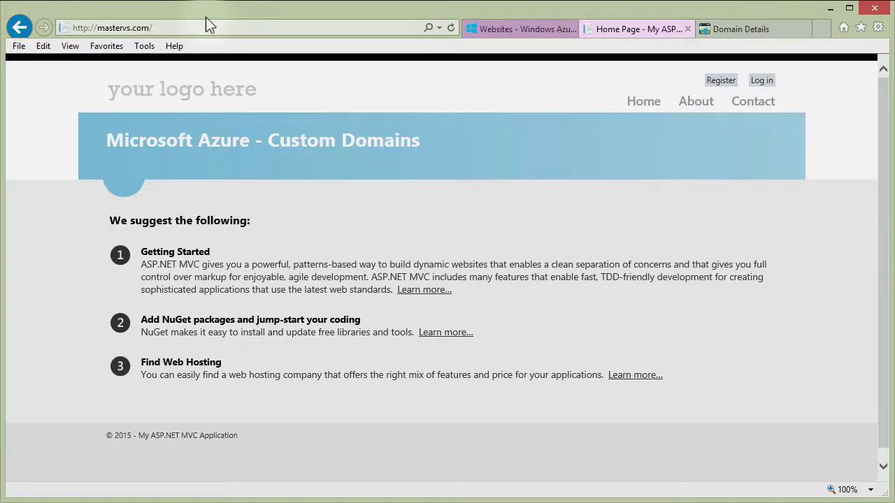
{"action": "left_click", "coordinate": [116, 27]}
{"action": "left_click", "coordinate": [166, 28]}
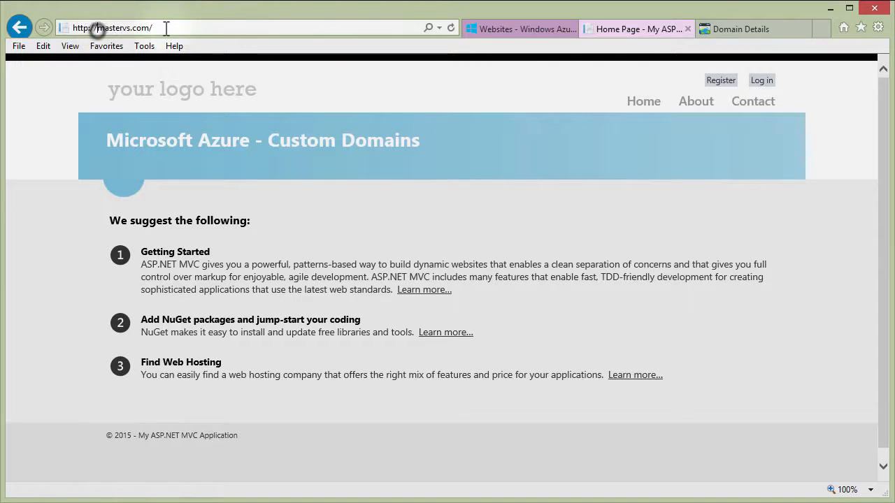
{"action": "key", "text": "ctrl+Left"}
{"action": "key", "text": "ctrl+Left"}
{"action": "type", "text": "www."}
{"action": "key", "text": "Return"}
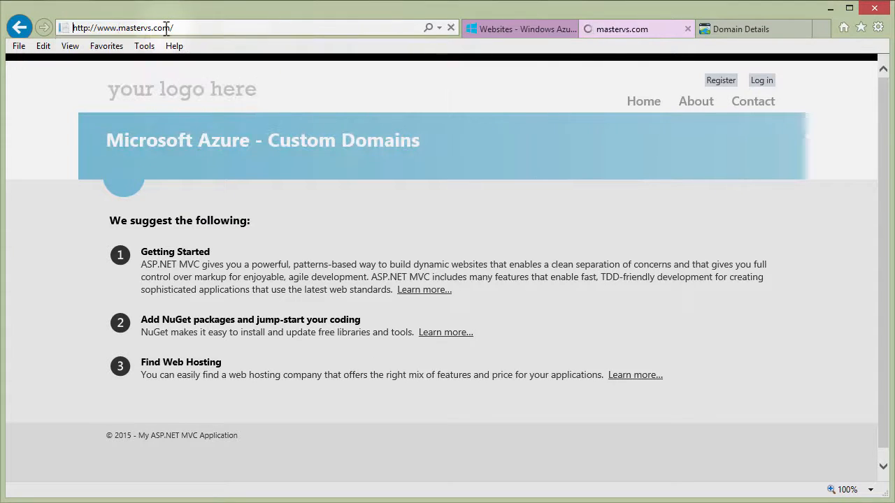
{"action": "left_click", "coordinate": [514, 30]}
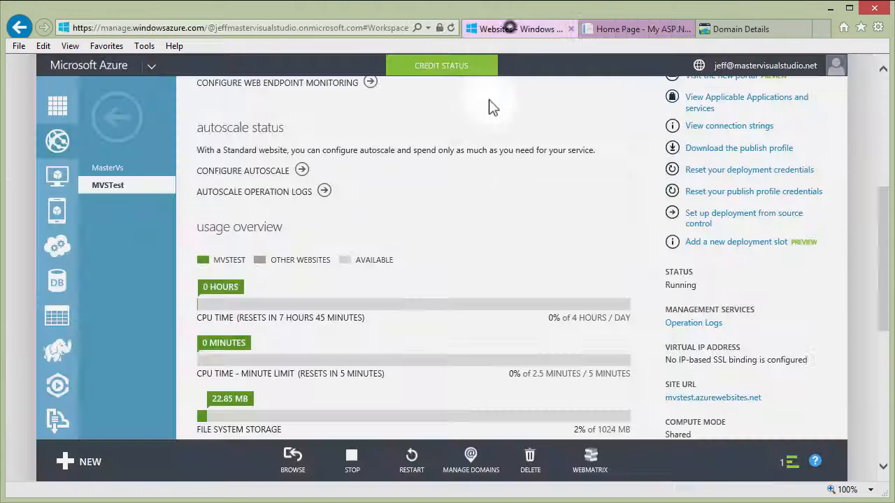
{"action": "scroll", "coordinate": [504, 238], "scroll_direction": "up", "scroll_amount": 5}
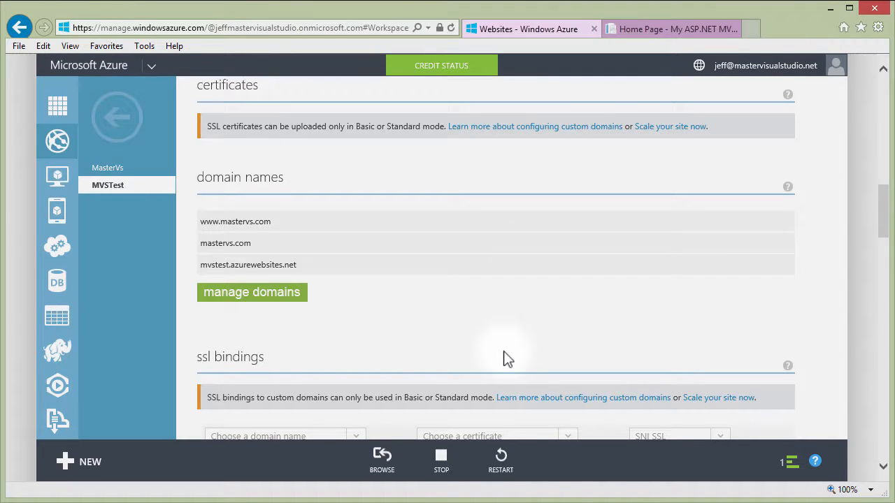
{"action": "left_click", "coordinate": [661, 31]}
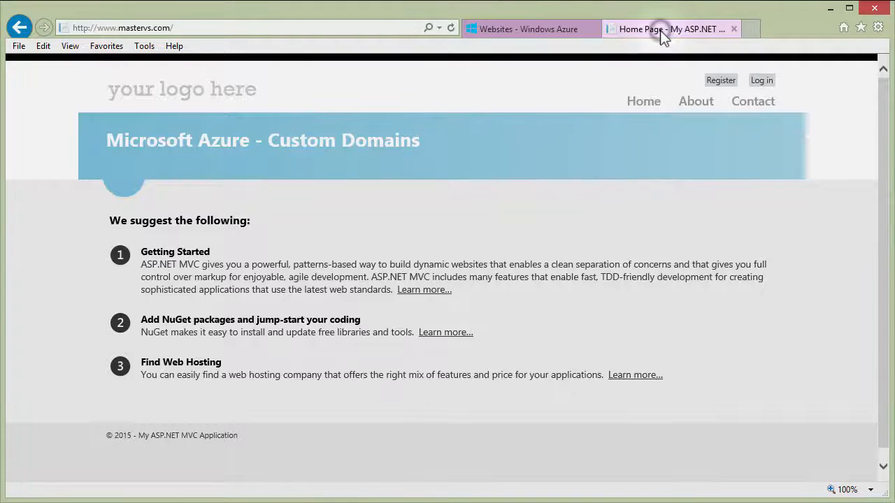
- Open the whatsmydns.net DNS propagation checker in a new browser tab
{"action": "left_click", "coordinate": [752, 29]}
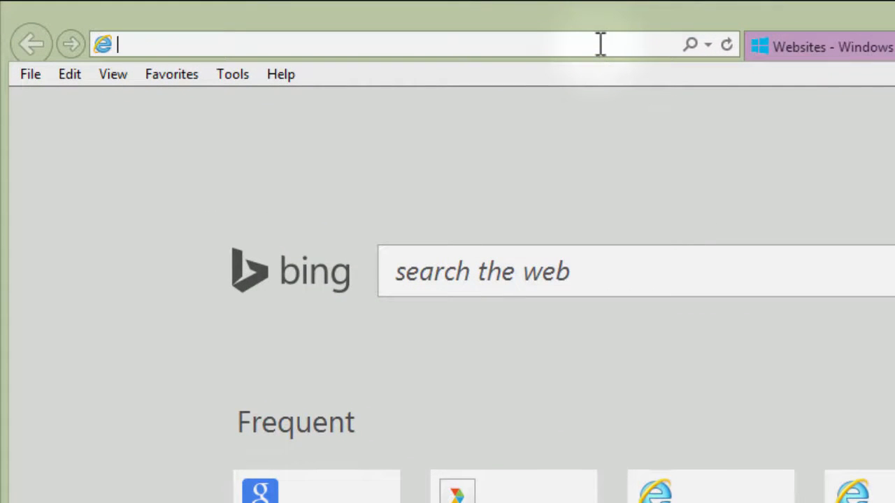
{"action": "type", "text": "whats"}
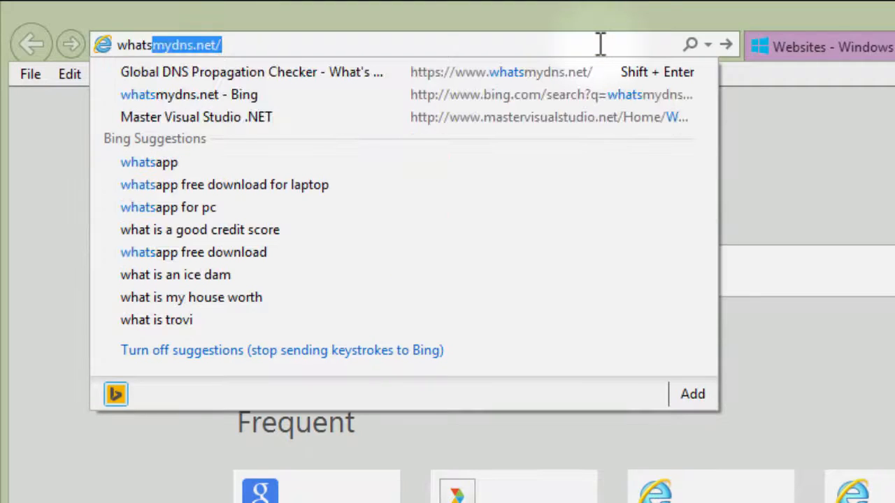
{"action": "key", "text": "Return"}
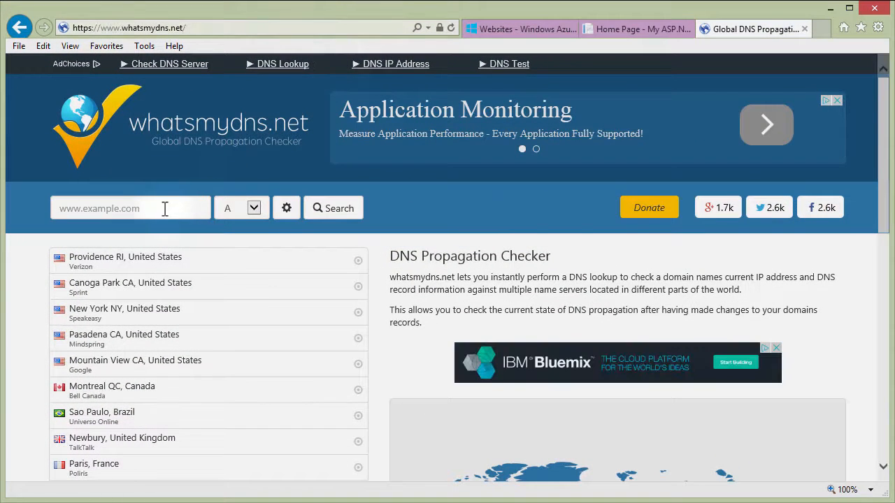
{"action": "left_click", "coordinate": [165, 208]}
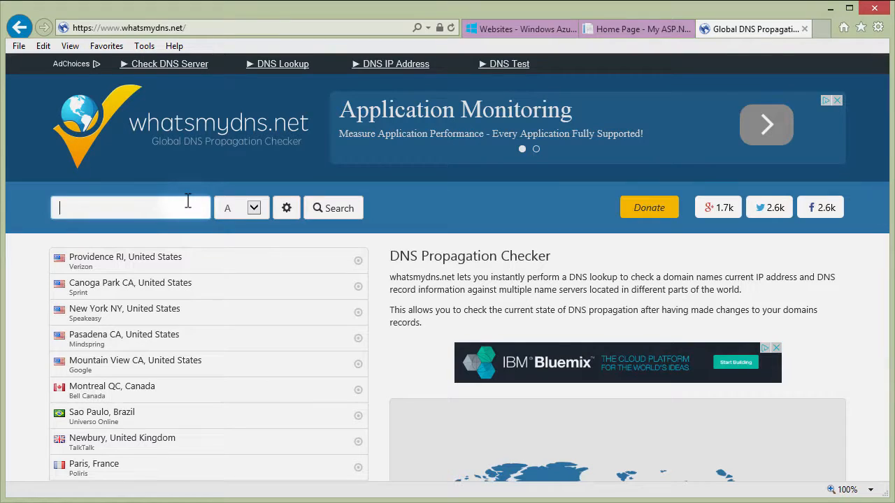
{"action": "type", "text": "www.mastervs.com"}
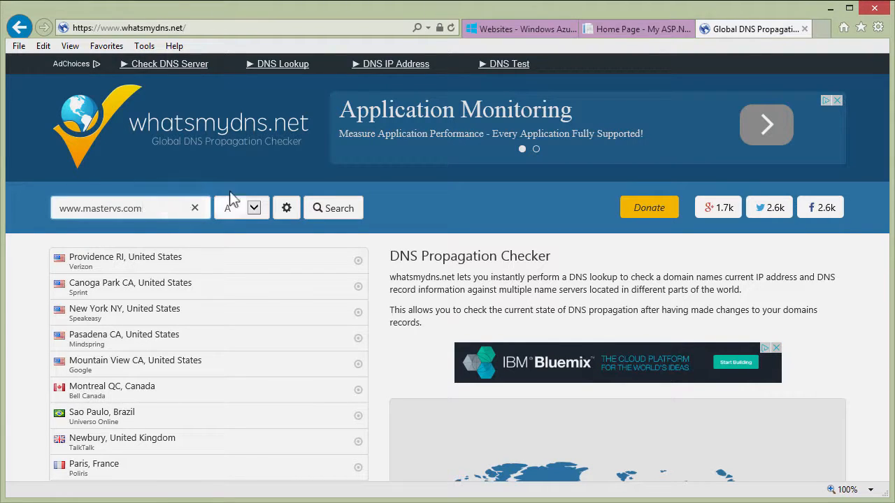
{"action": "left_click", "coordinate": [326, 208]}
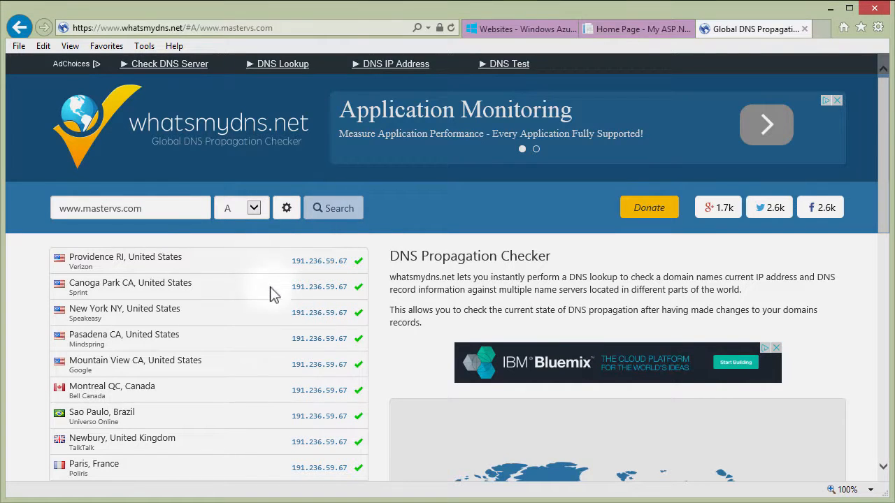
{"action": "scroll", "coordinate": [273, 395], "scroll_direction": "down", "scroll_amount": 4}
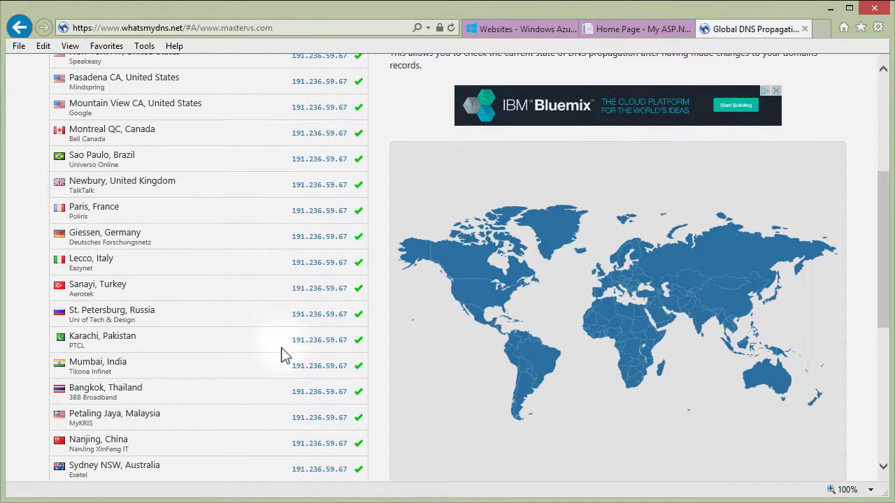
{"action": "scroll", "coordinate": [283, 329], "scroll_direction": "down", "scroll_amount": 1}
{"action": "scroll", "coordinate": [280, 348], "scroll_direction": "up", "scroll_amount": 5}
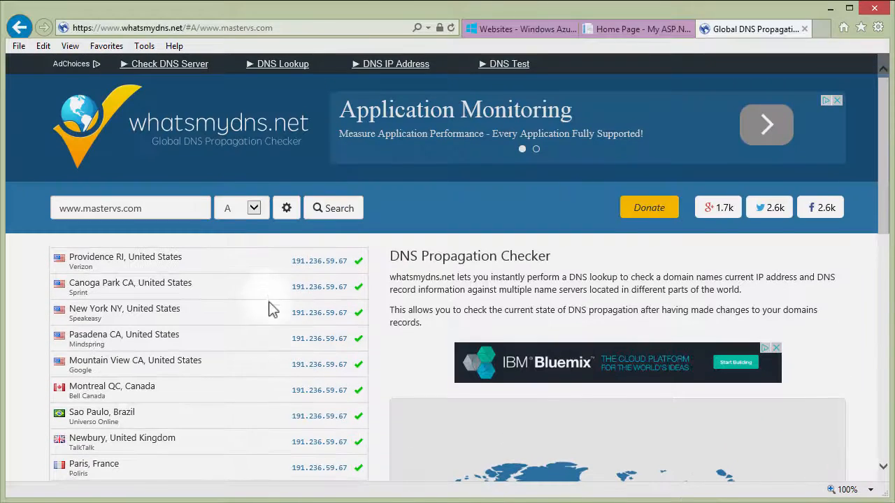
{"action": "left_click", "coordinate": [258, 210]}
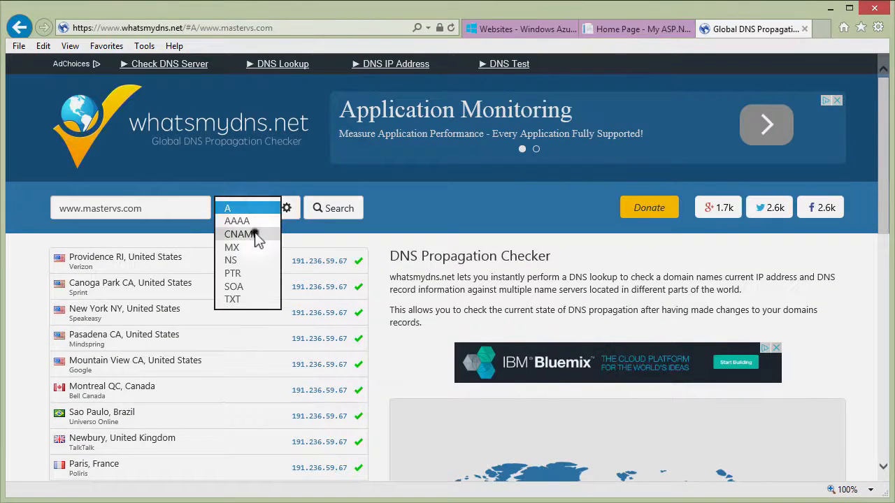
{"action": "left_click", "coordinate": [238, 234]}
{"action": "left_click", "coordinate": [338, 218]}
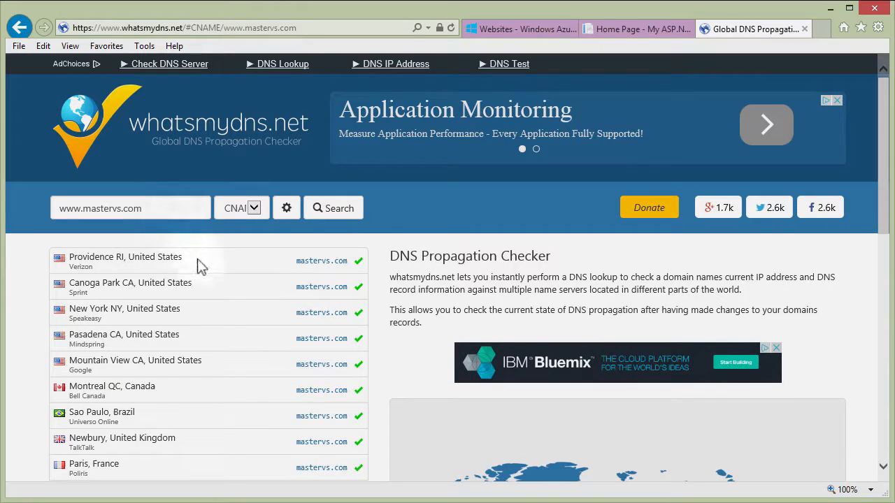
{"action": "scroll", "coordinate": [261, 283], "scroll_direction": "down", "scroll_amount": 3}
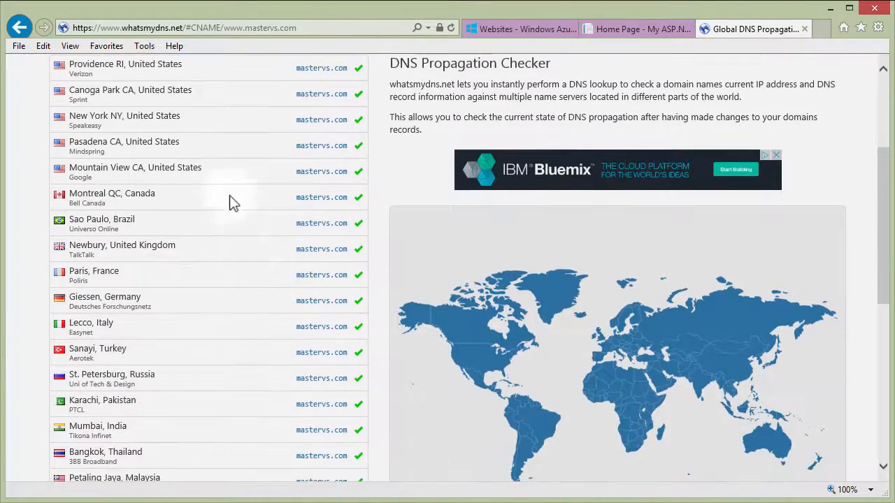
{"action": "scroll", "coordinate": [230, 195], "scroll_direction": "up", "scroll_amount": 2}
{"action": "scroll", "coordinate": [294, 237], "scroll_direction": "down", "scroll_amount": 3}
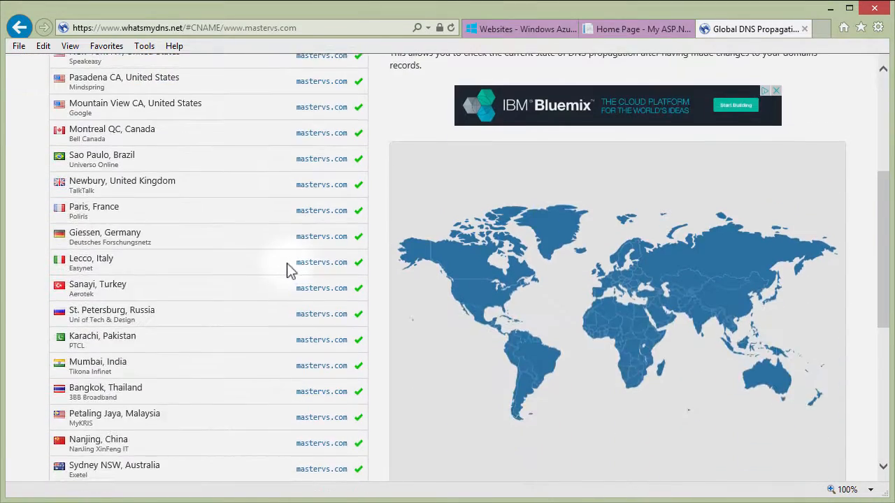
{"action": "scroll", "coordinate": [288, 268], "scroll_direction": "down", "scroll_amount": 4}
{"action": "scroll", "coordinate": [285, 265], "scroll_direction": "up", "scroll_amount": 8}
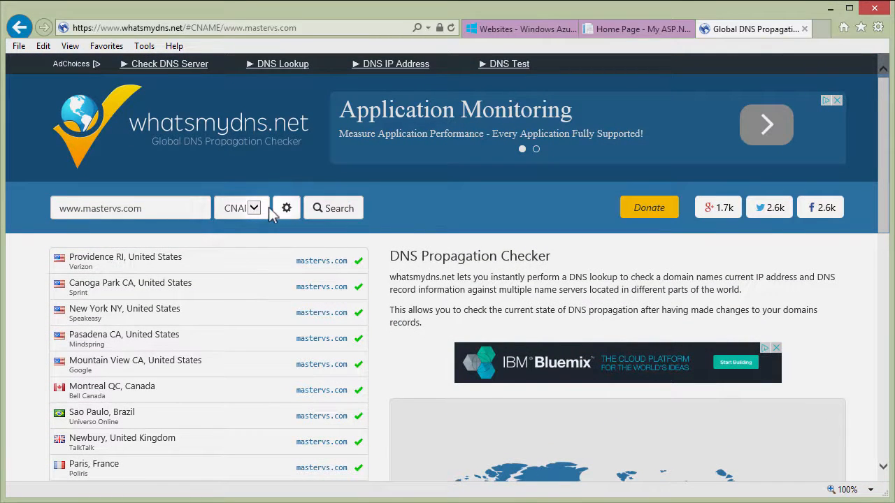
{"action": "left_click", "coordinate": [254, 208]}
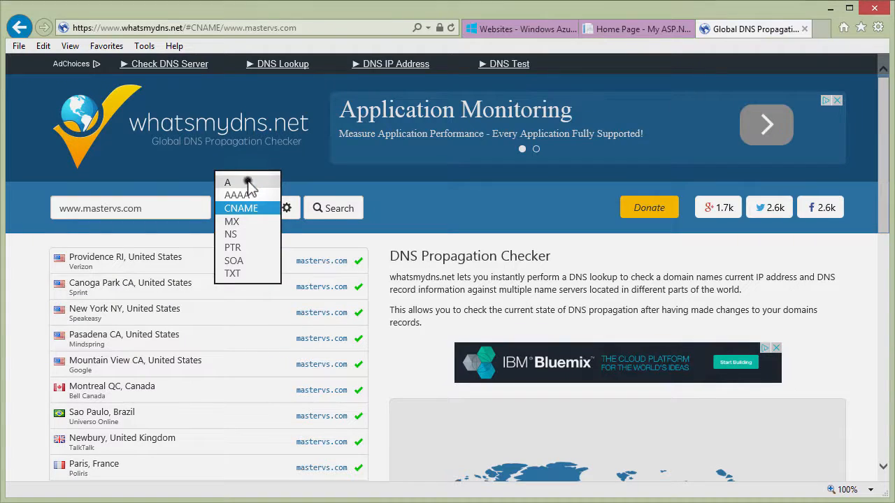
{"action": "left_click", "coordinate": [250, 184]}
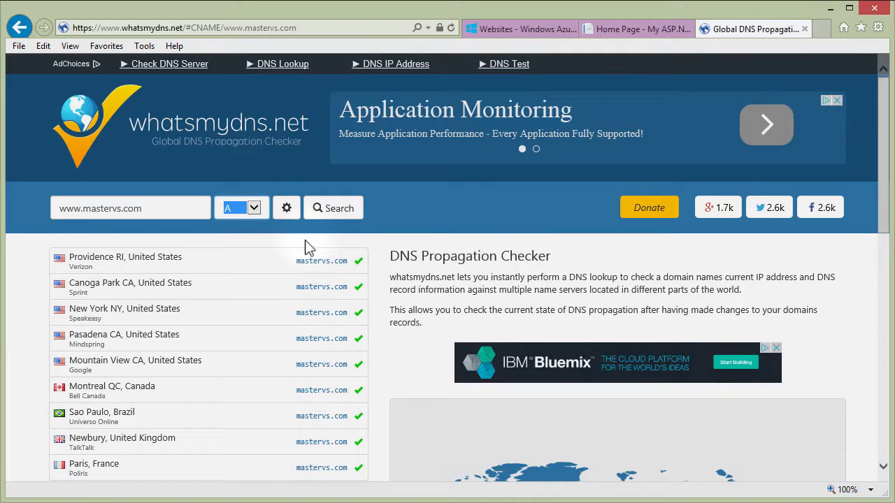
{"action": "left_click", "coordinate": [329, 214]}
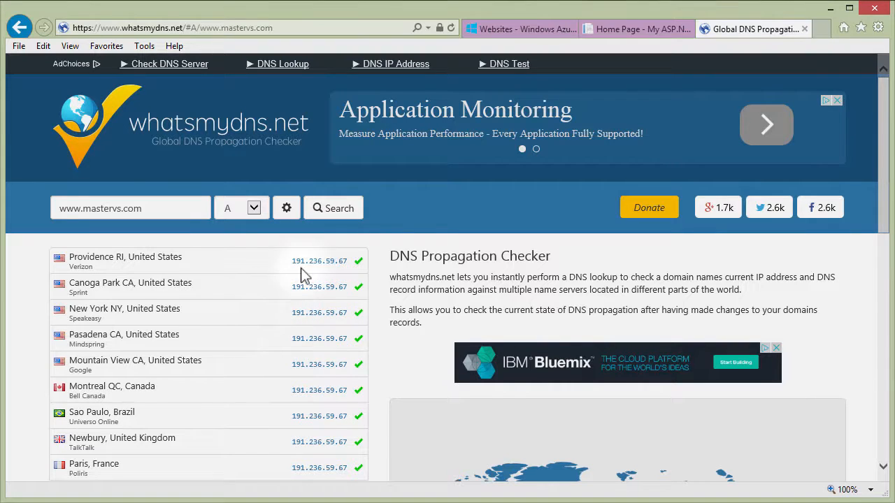
{"action": "scroll", "coordinate": [258, 362], "scroll_direction": "down", "scroll_amount": 1}
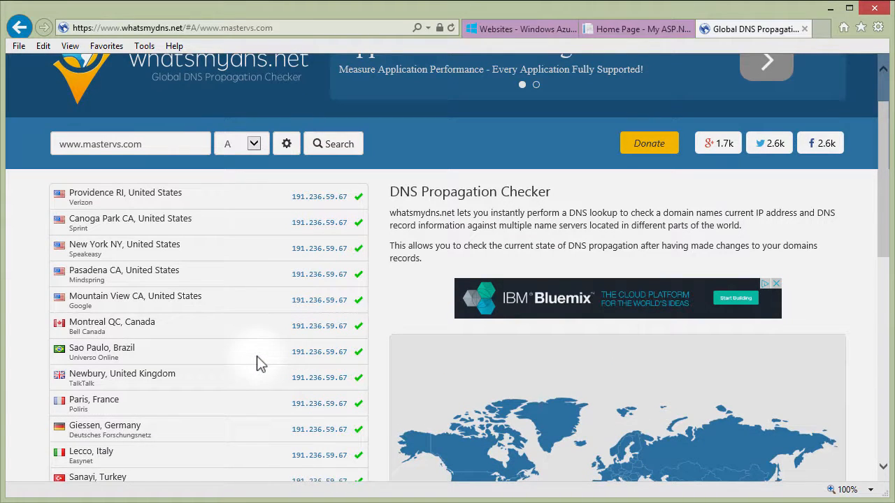
{"action": "scroll", "coordinate": [255, 354], "scroll_direction": "up", "scroll_amount": 1}
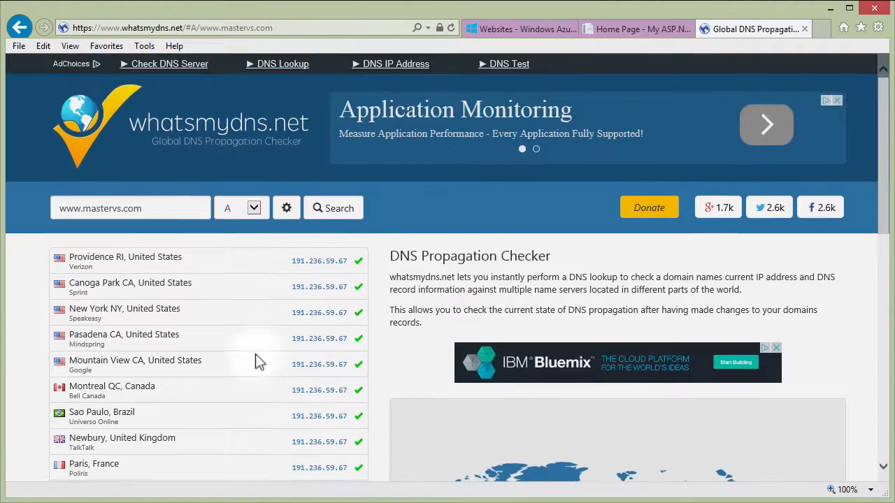